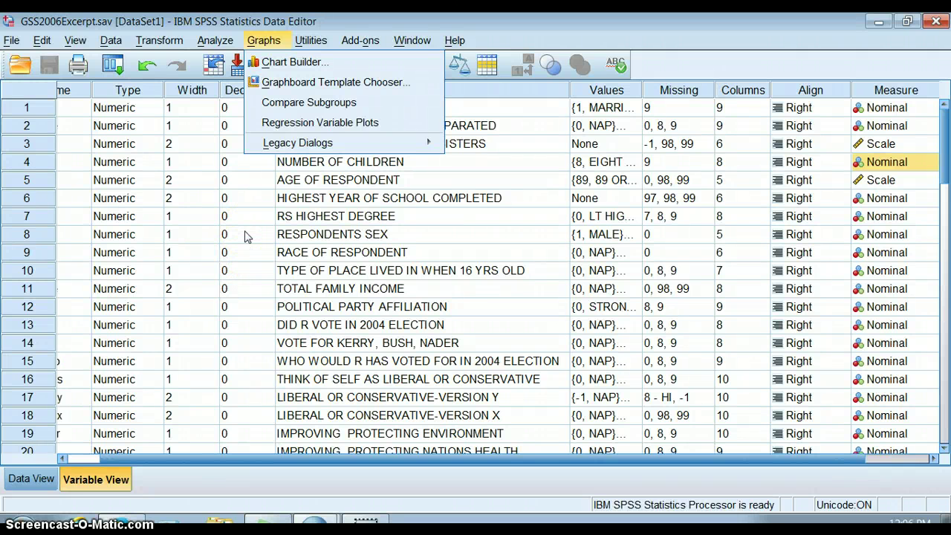
# Step: Open Chart Builder, dismiss the notice, and reset it to remove the leftover pie chart
pyautogui.click(296, 63)
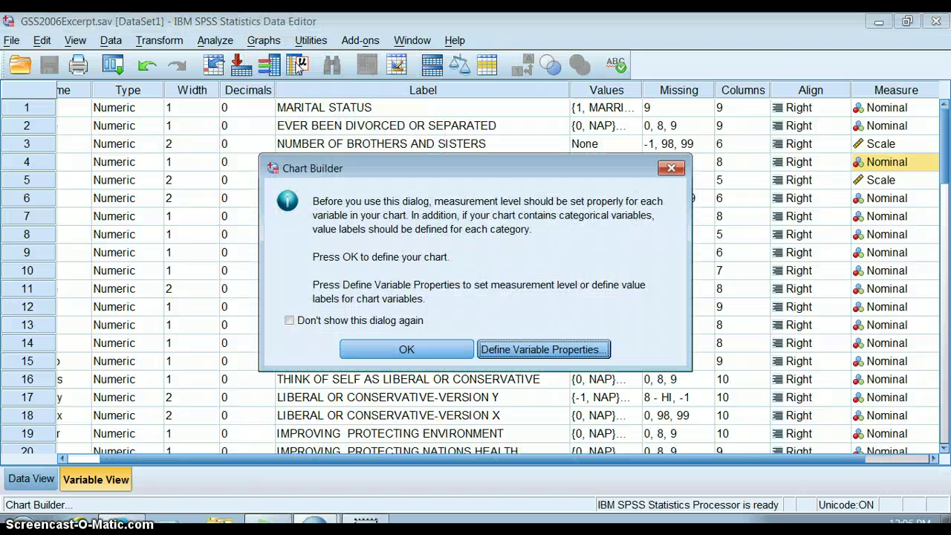
pyautogui.click(426, 348)
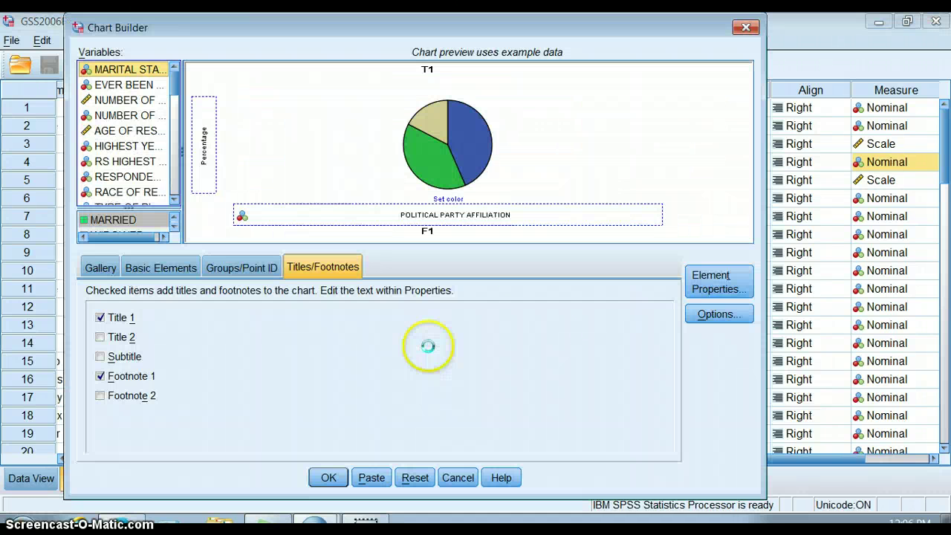
pyautogui.click(418, 478)
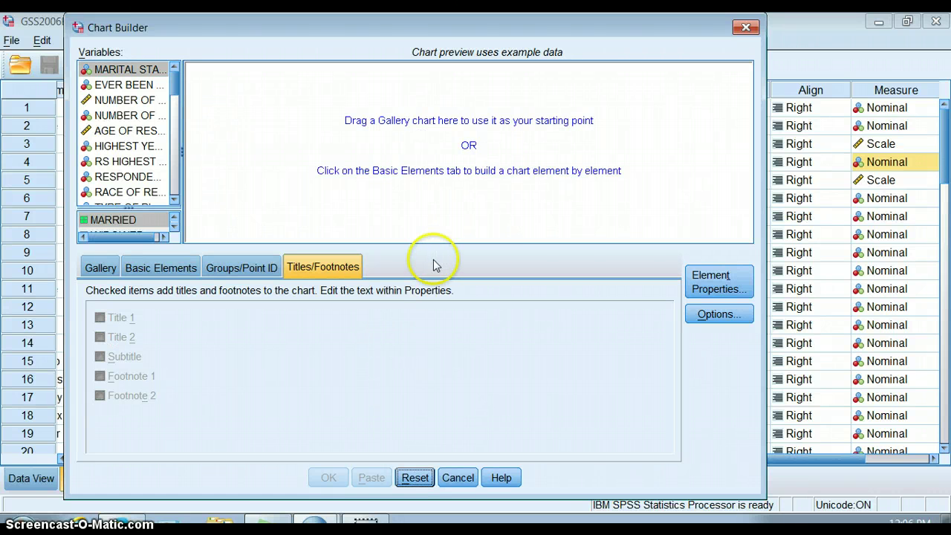
# Step: Place a Simple Bar chart from the Bar gallery onto the Chart Builder canvas
pyautogui.click(102, 269)
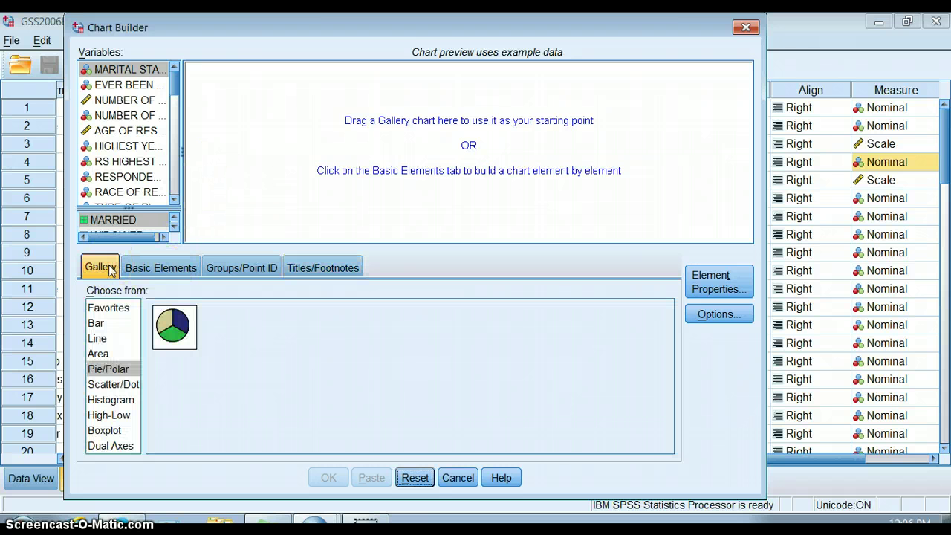
pyautogui.click(108, 324)
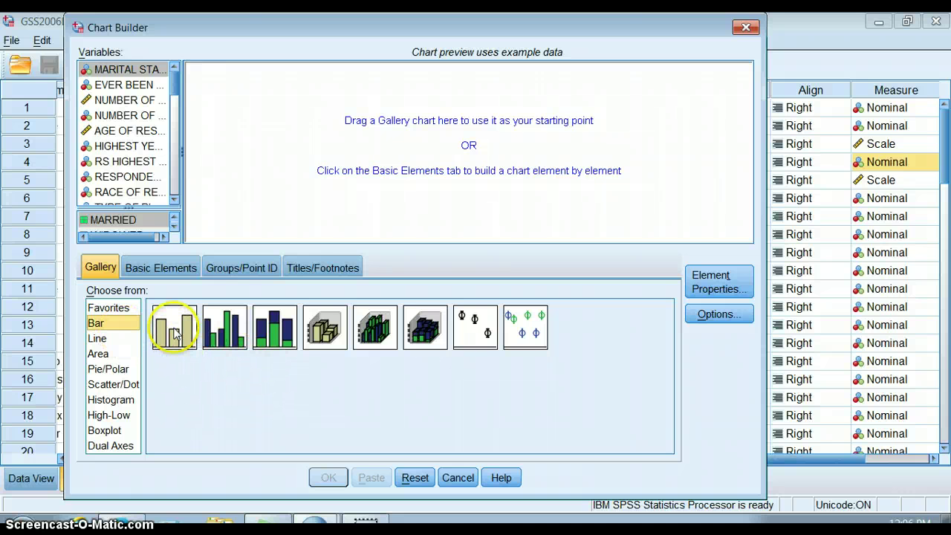
pyautogui.click(175, 335)
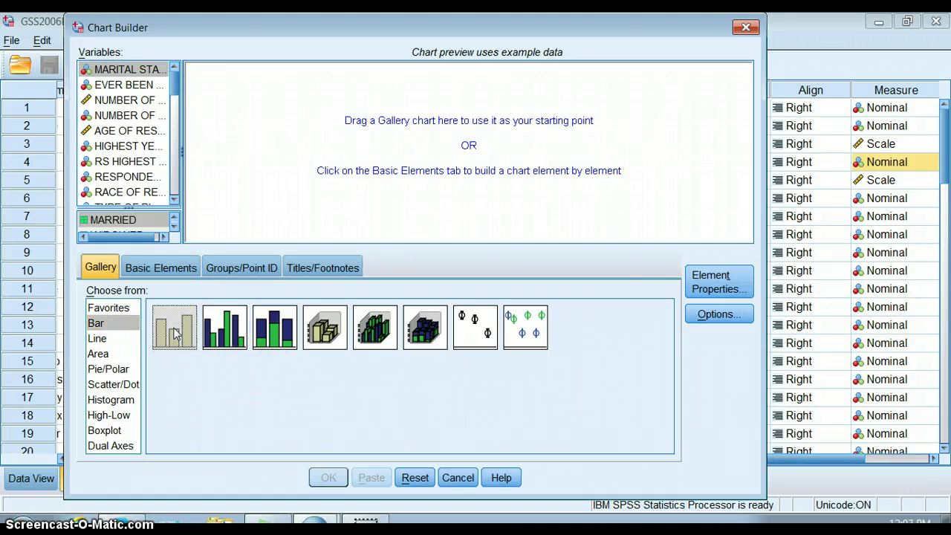
pyautogui.moveTo(176, 334); pyautogui.dragTo(391, 159)
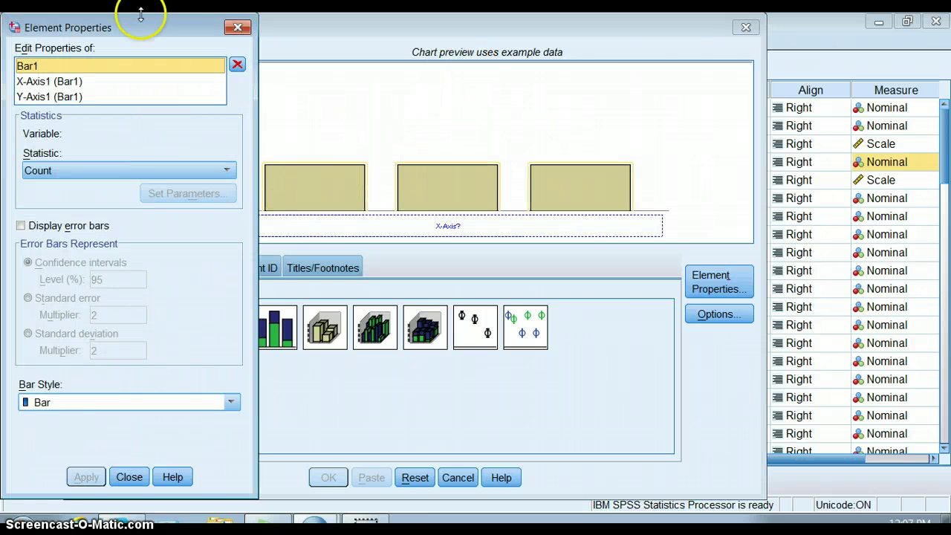
pyautogui.moveTo(153, 24); pyautogui.dragTo(859, 43)
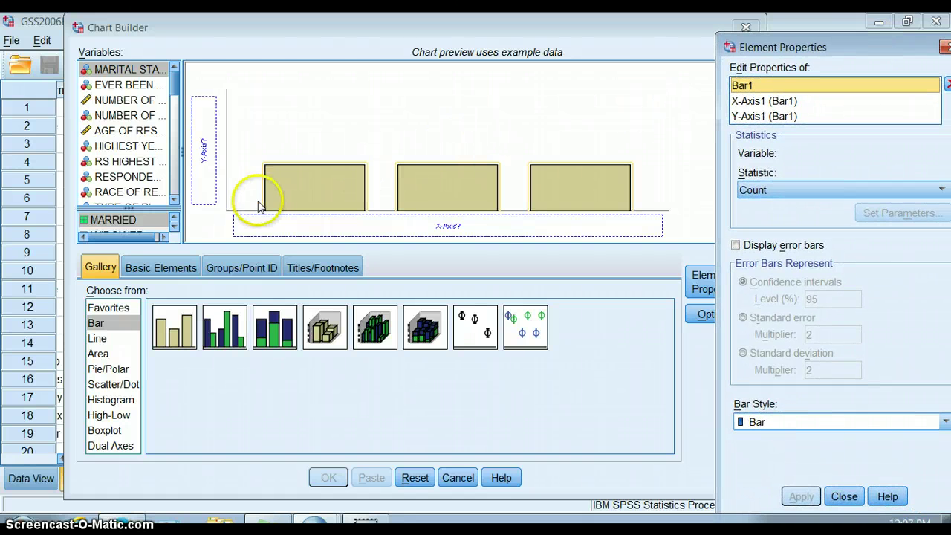
# Step: Put POLITICAL PARTY AFFILIATION on the x-axis and show Percentage of the Grand Total
pyautogui.click(174, 199)
pyautogui.click(174, 199)
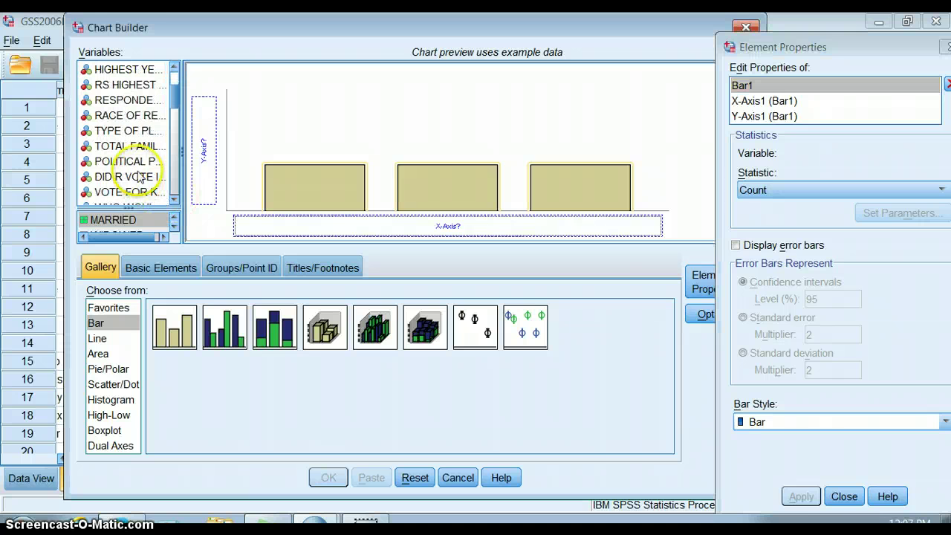
pyautogui.moveTo(127, 160); pyautogui.dragTo(379, 218)
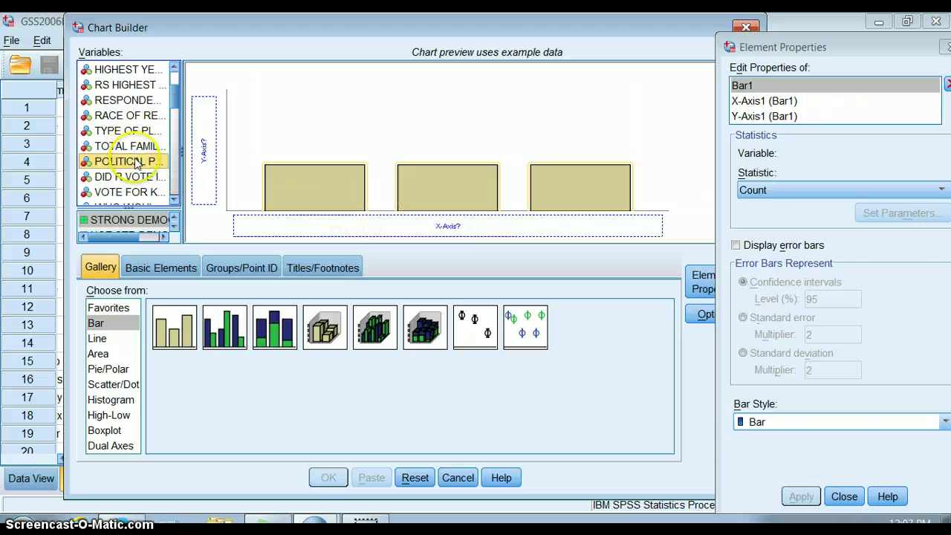
pyautogui.moveTo(136, 168); pyautogui.dragTo(366, 217)
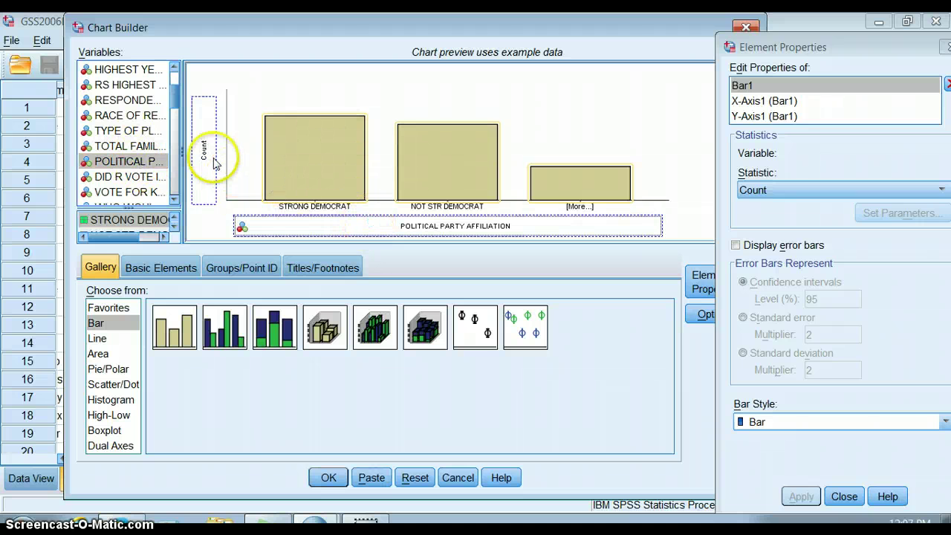
pyautogui.click(915, 190)
pyautogui.click(870, 224)
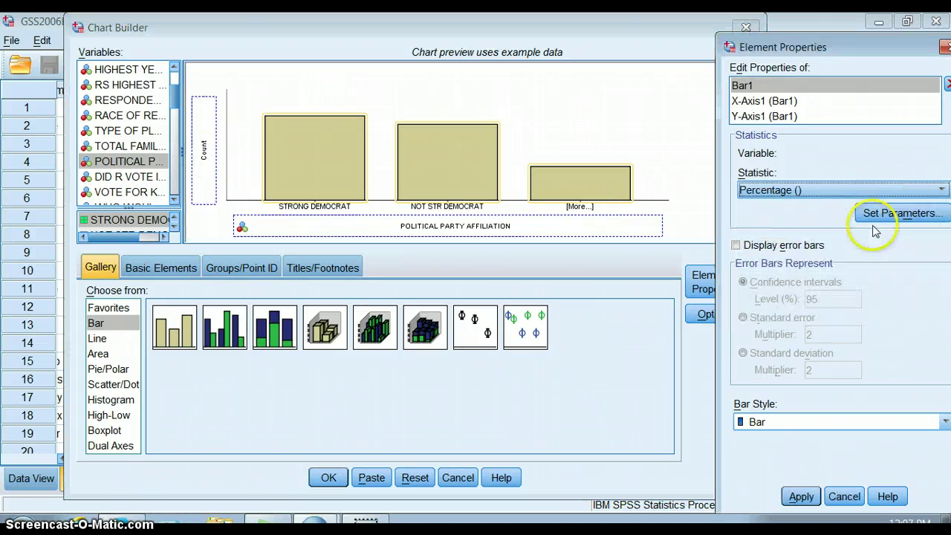
pyautogui.click(891, 216)
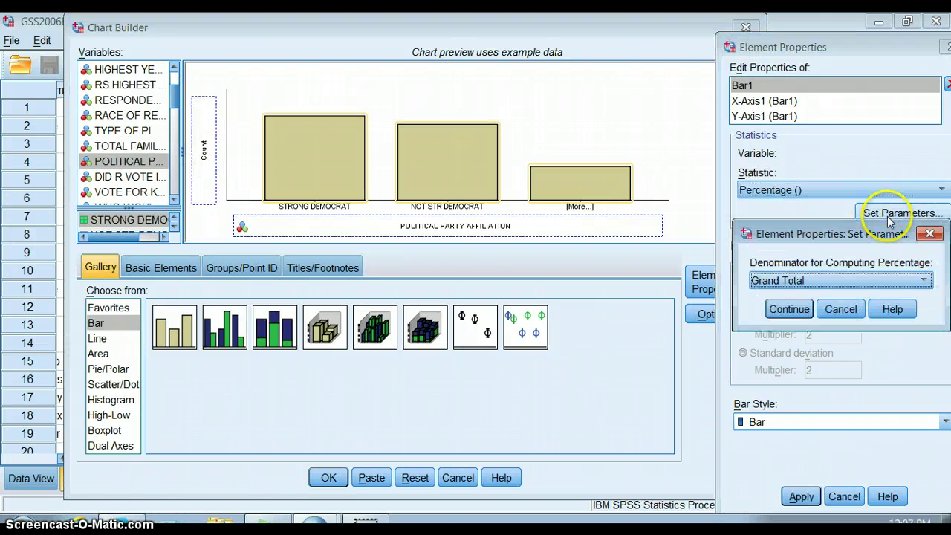
pyautogui.click(791, 310)
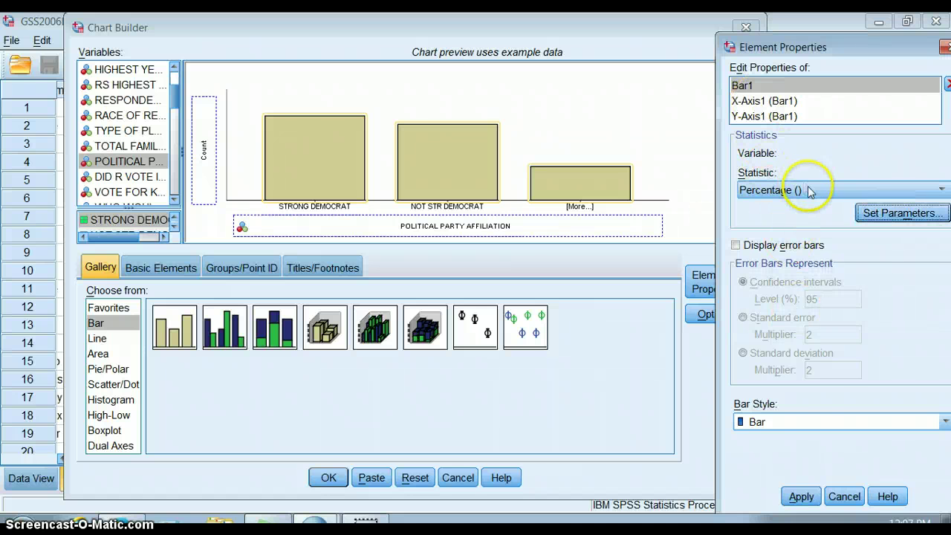
# Step: Apply the Percentage statistic and review the X-Axis1 and Y-Axis1 settings
pyautogui.click(801, 497)
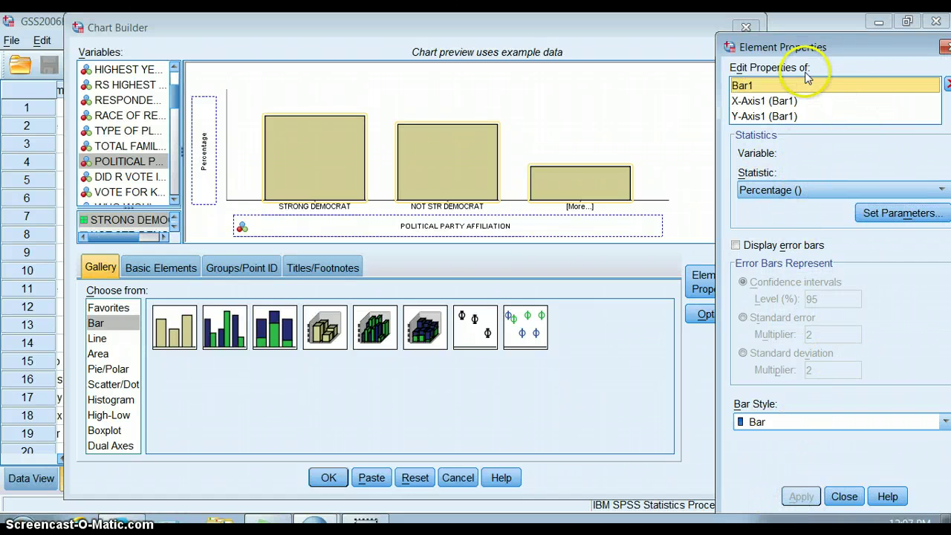
pyautogui.click(786, 102)
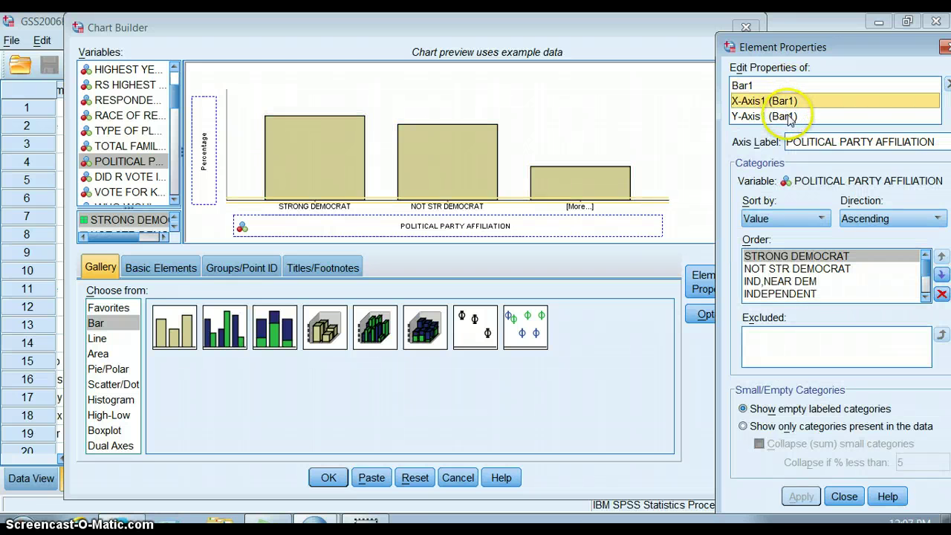
pyautogui.click(789, 118)
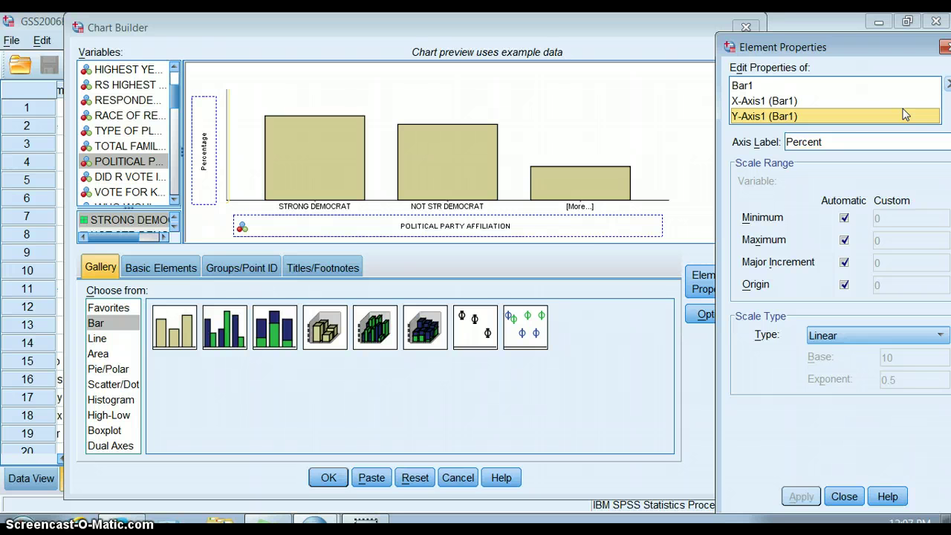
# Step: Change the y-axis label to Percent and close Element Properties
pyautogui.click(827, 142)
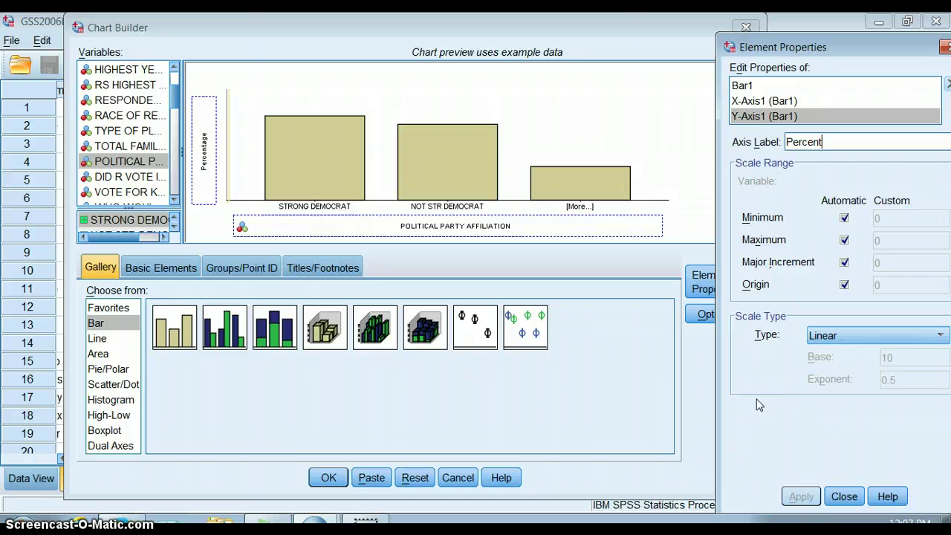
pyautogui.click(854, 472)
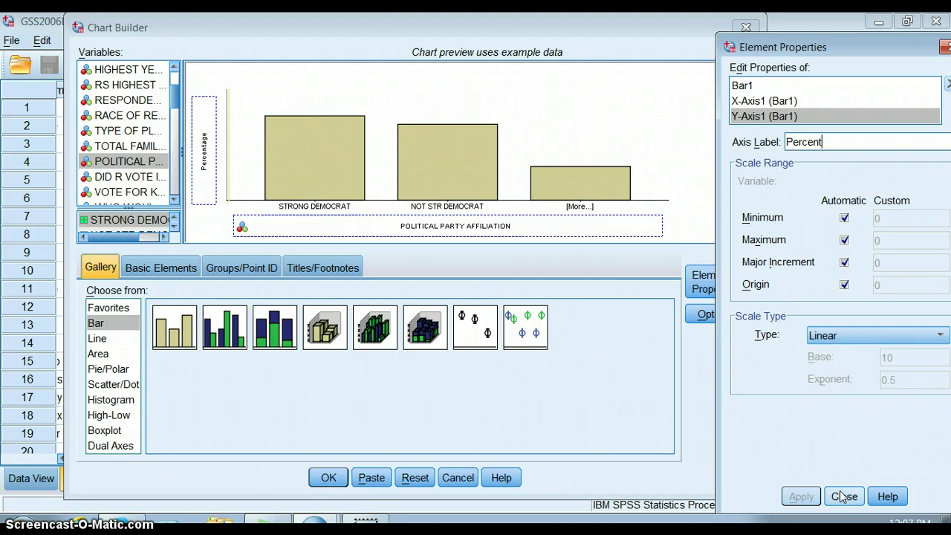
pyautogui.click(843, 497)
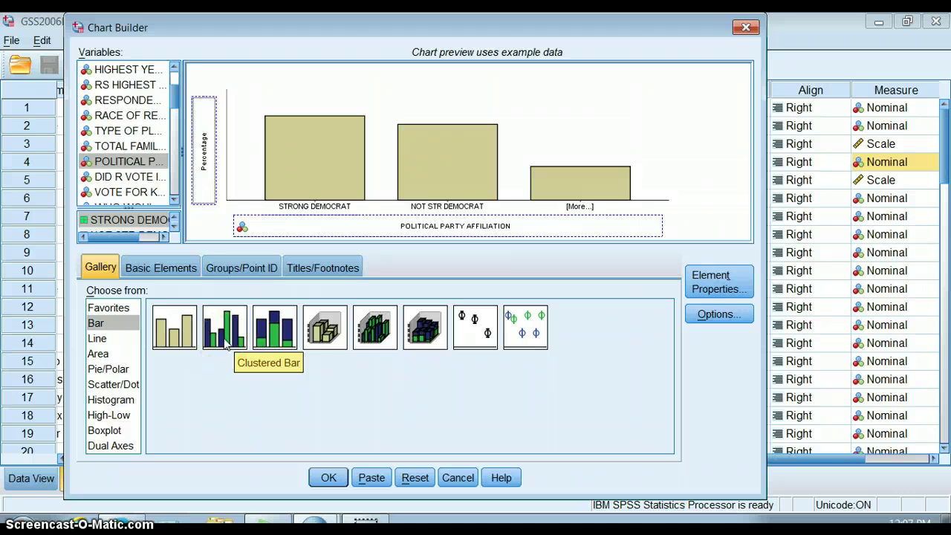
# Step: Replace the chart with a Clustered Bar chart and scroll the variable list to RESPONDENTS SEX
pyautogui.moveTo(225, 338); pyautogui.dragTo(323, 170)
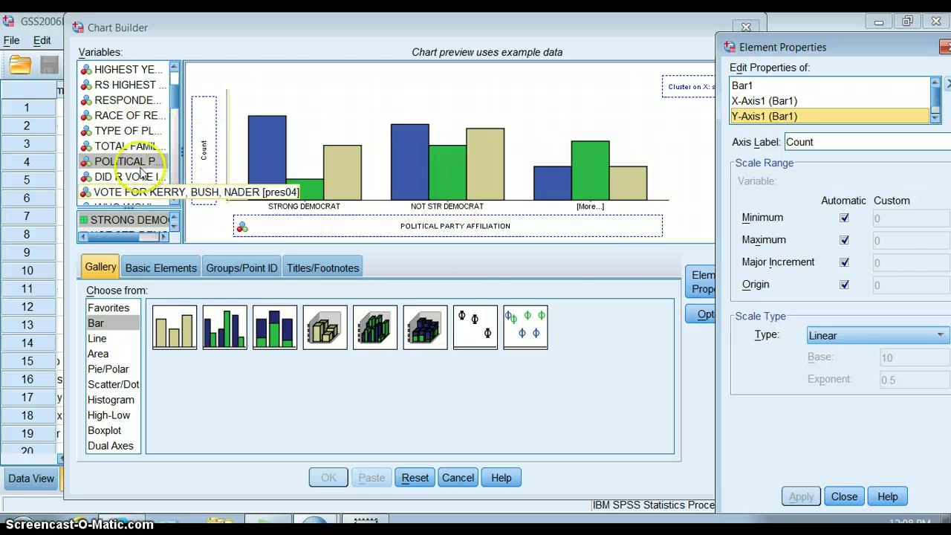
pyautogui.click(173, 205)
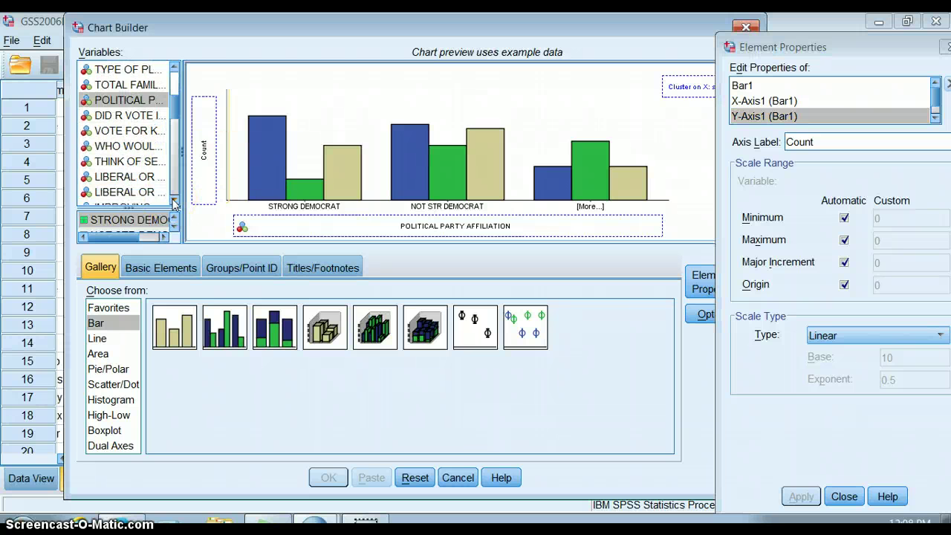
pyautogui.scroll(-3, 173, 199)
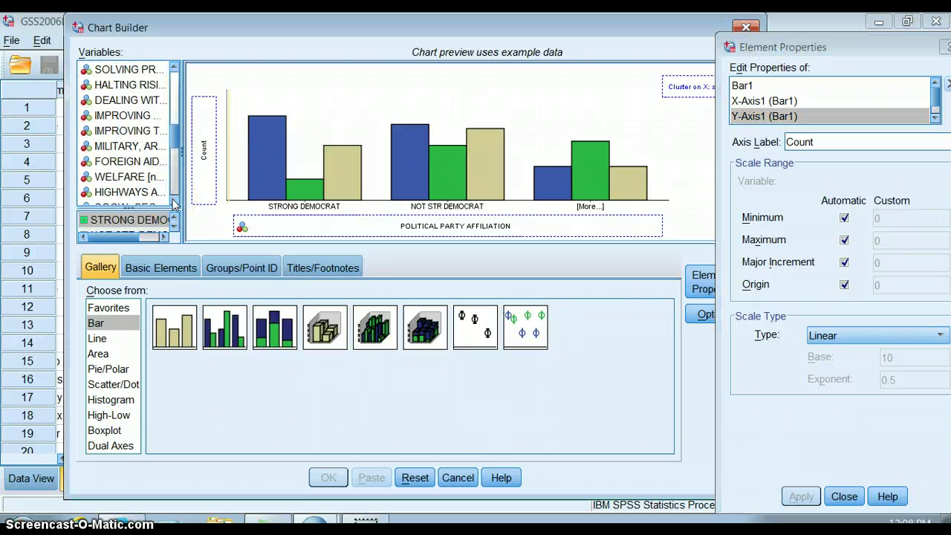
pyautogui.click(173, 146)
pyautogui.moveTo(173, 146); pyautogui.dragTo(173, 101)
# Step: Drop RESPONDENTS SEX into the Cluster on X: set color zone
pyautogui.click(145, 127)
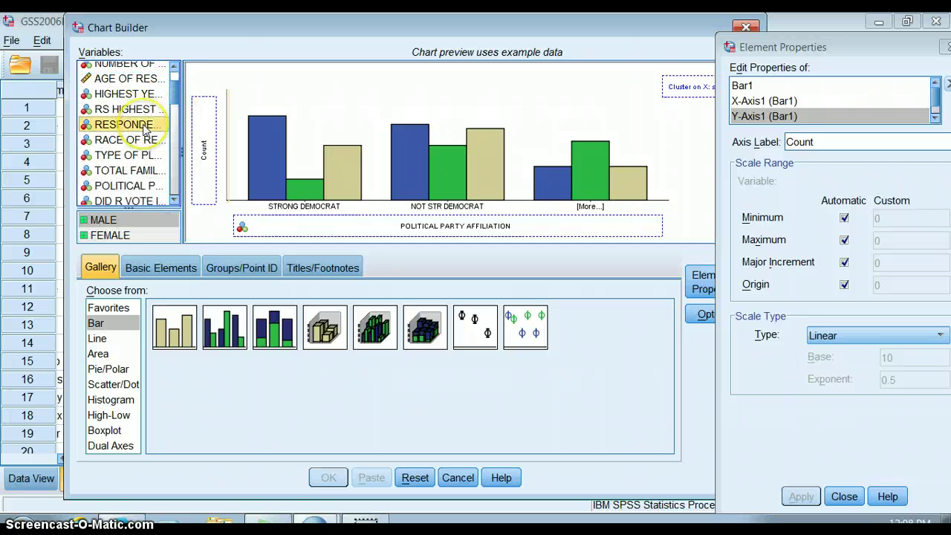
pyautogui.moveTo(146, 128); pyautogui.dragTo(682, 92)
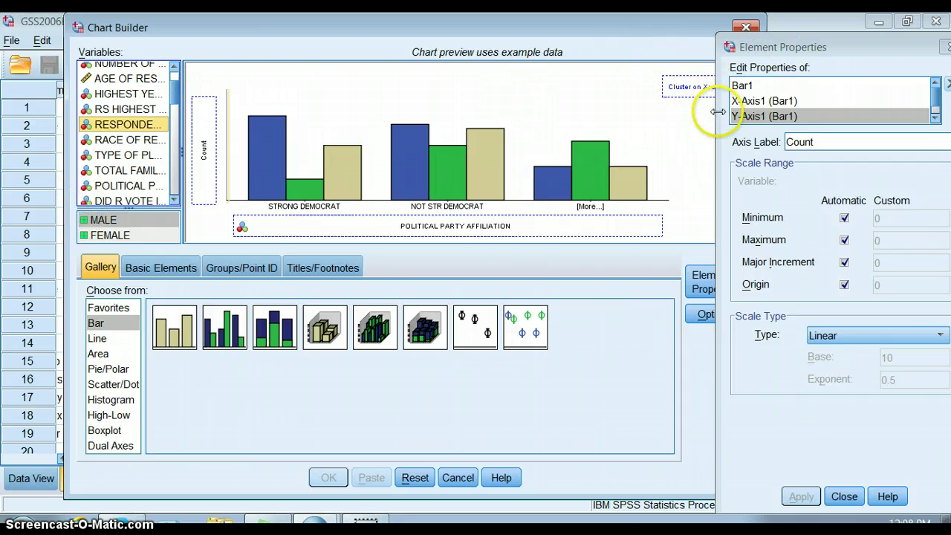
pyautogui.moveTo(718, 112); pyautogui.dragTo(835, 111)
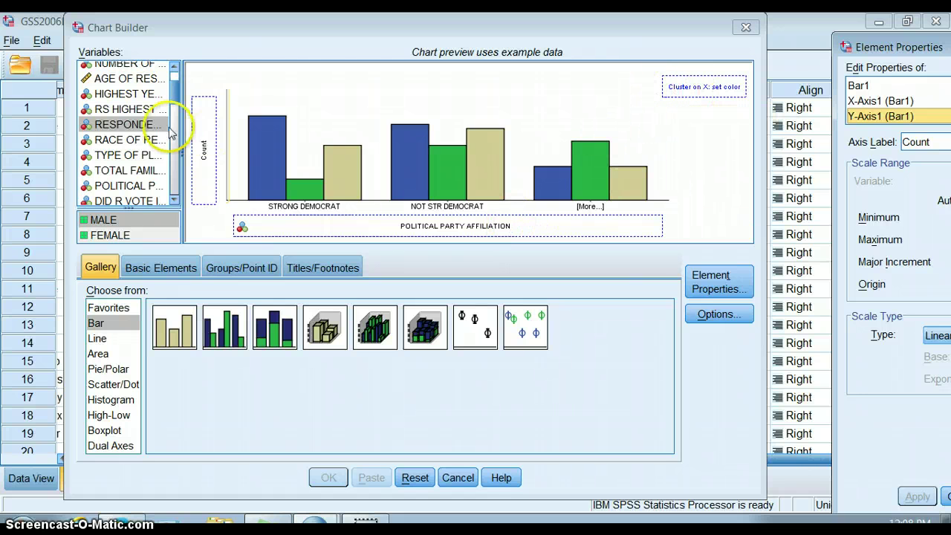
pyautogui.moveTo(126, 124); pyautogui.dragTo(671, 88)
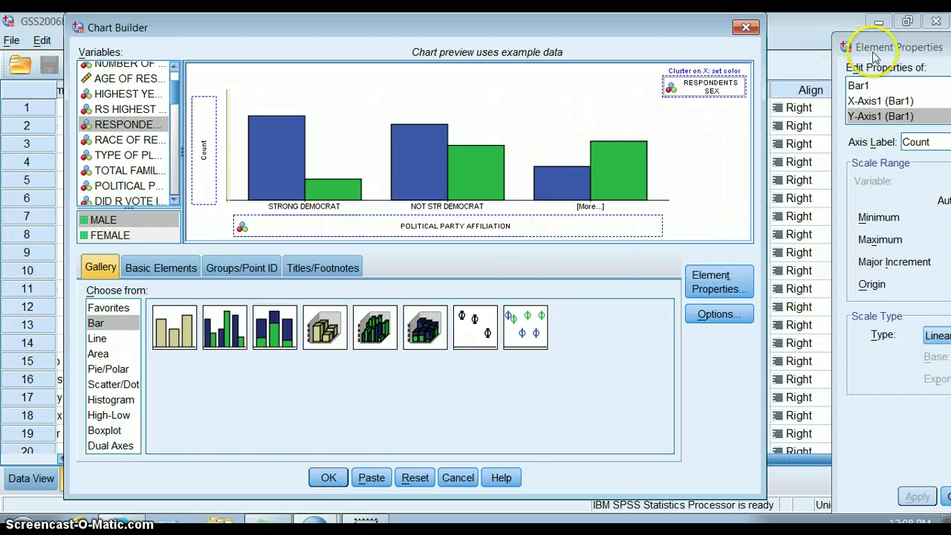
pyautogui.moveTo(882, 47); pyautogui.dragTo(808, 31)
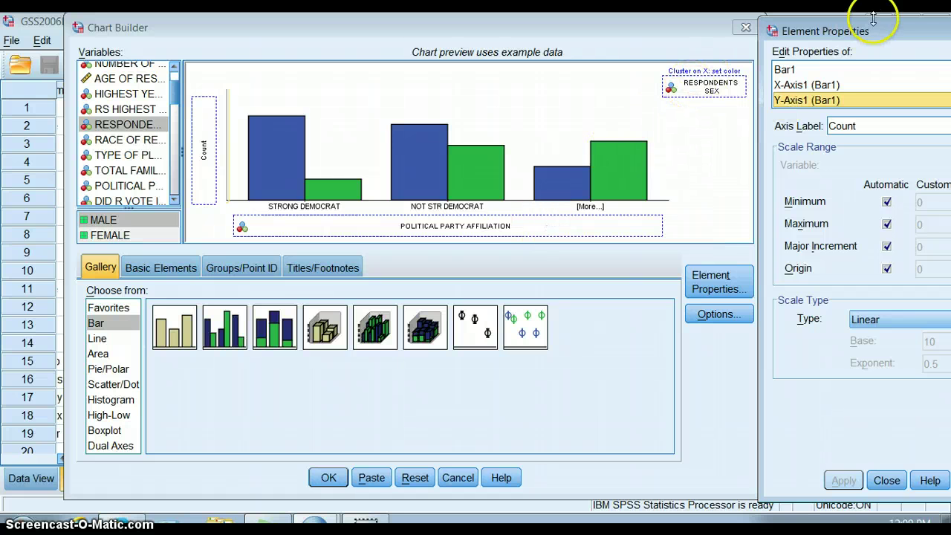
# Step: Select Bar1 in Element Properties to view its Count statistic, keeping the preview uncovered
pyautogui.moveTo(856, 24); pyautogui.dragTo(768, 25)
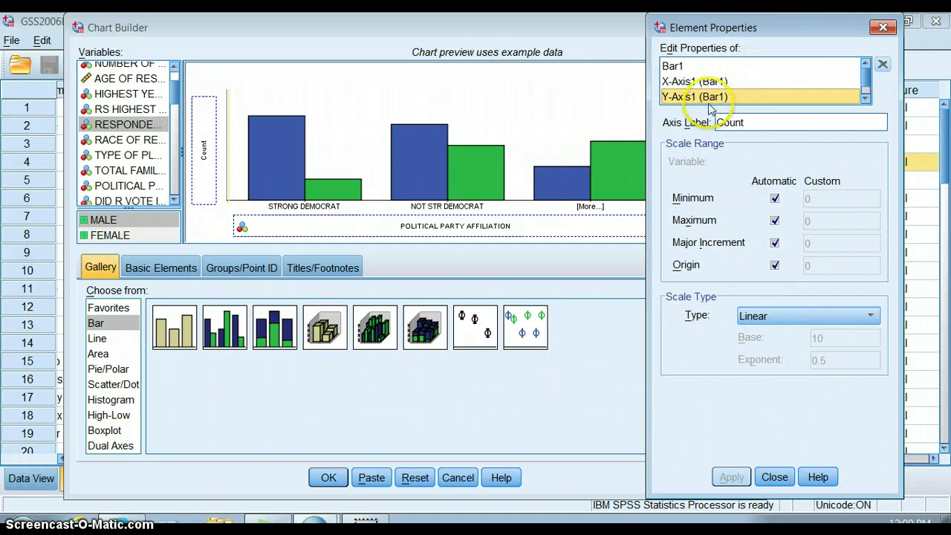
pyautogui.click(678, 67)
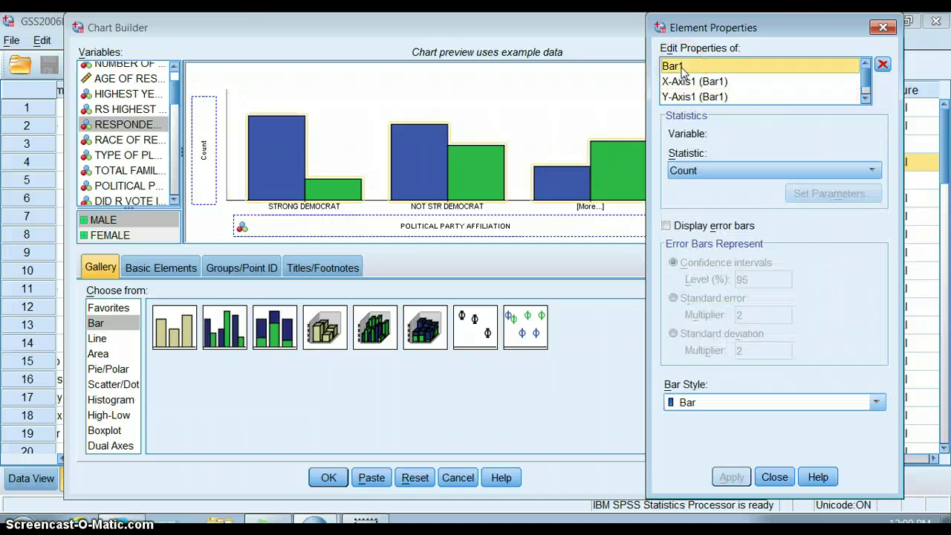
pyautogui.moveTo(796, 29); pyautogui.dragTo(835, 27)
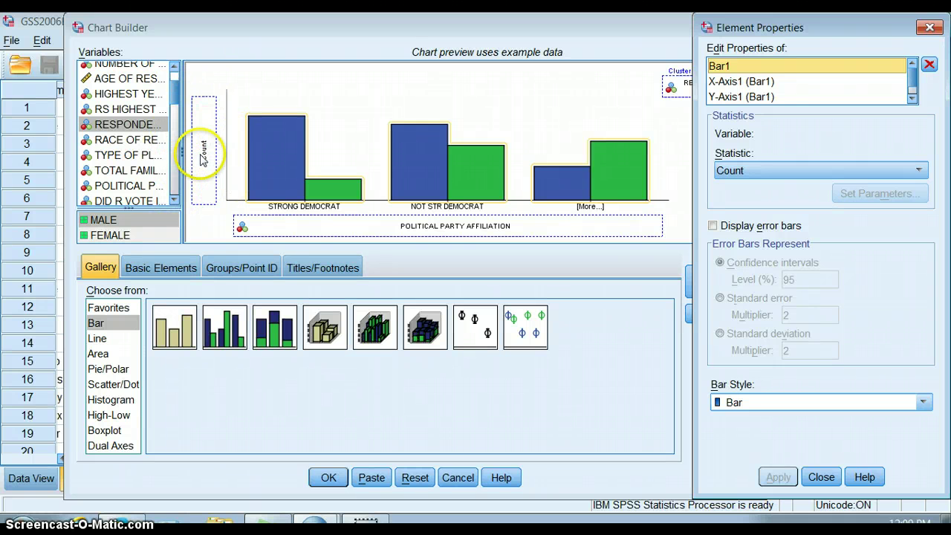
# Step: Switch the clustered bars to Percentage with Total for Each Legend Variable Category as denominator
pyautogui.click(792, 171)
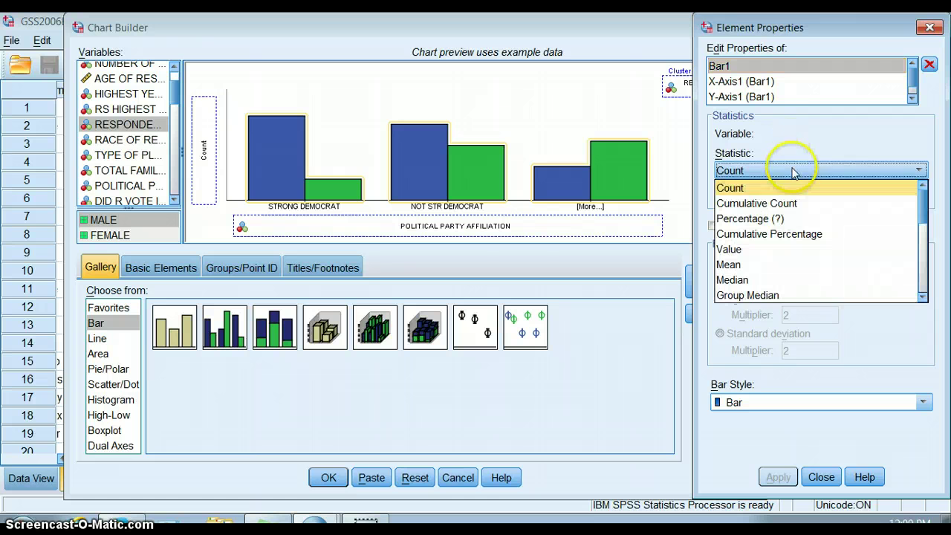
pyautogui.click(786, 219)
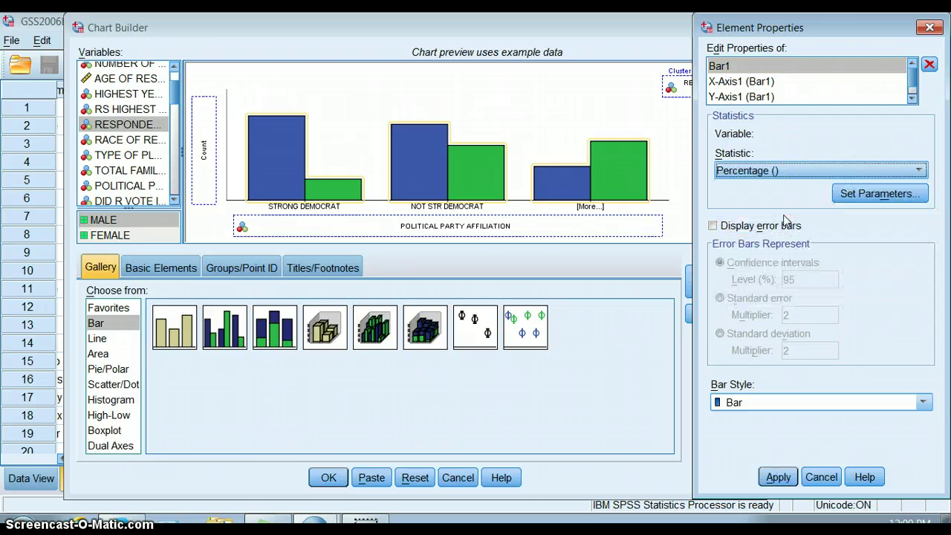
pyautogui.click(860, 196)
pyautogui.click(838, 196)
pyautogui.click(855, 199)
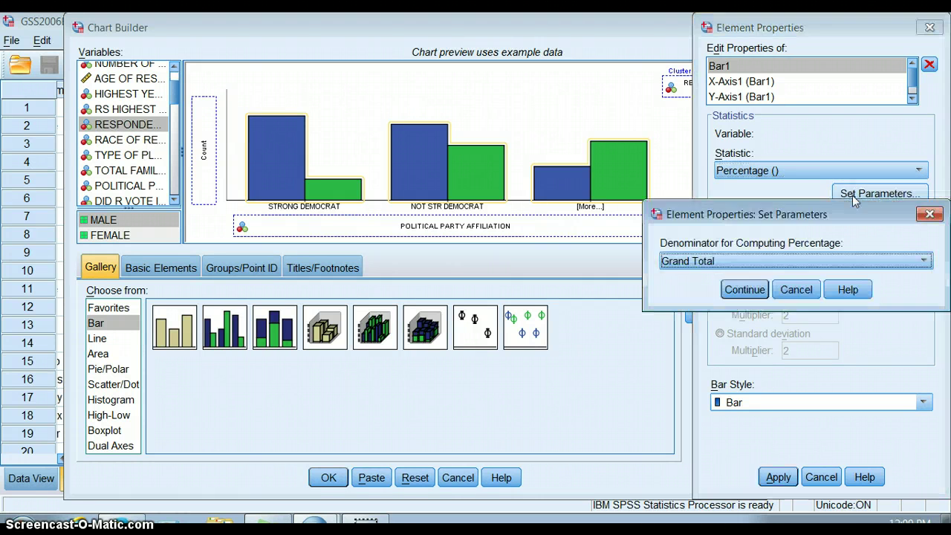
pyautogui.click(854, 264)
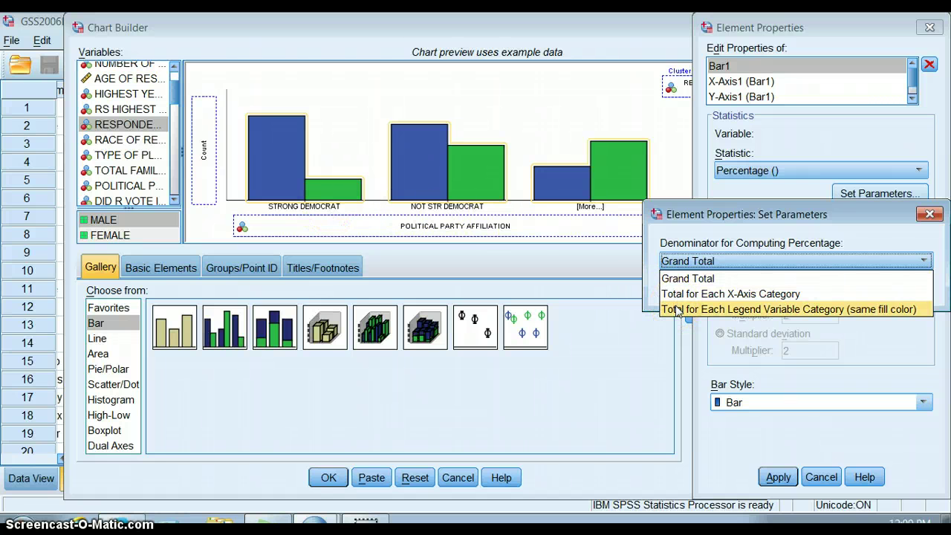
pyautogui.press('Up')
pyautogui.click(729, 309)
pyautogui.click(740, 299)
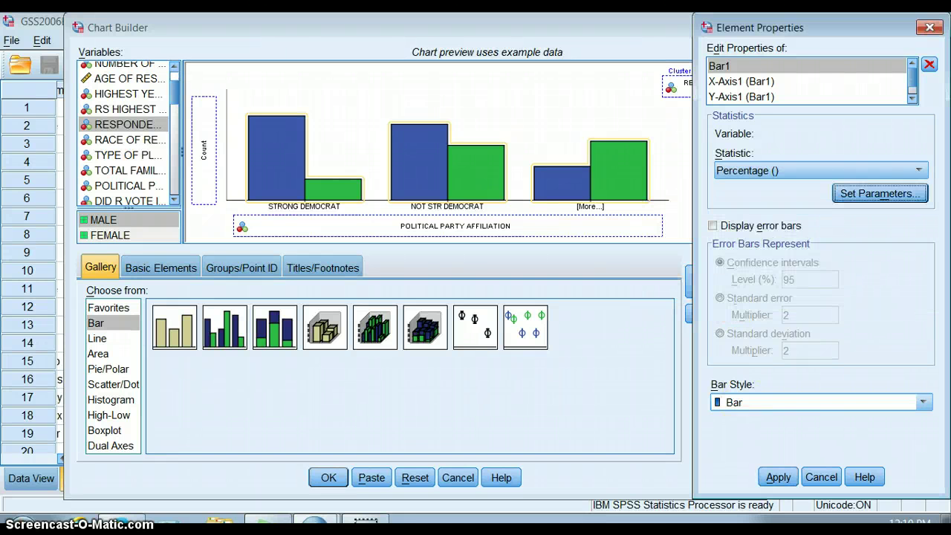
# Step: Apply the percentage statistic and review the x-axis and y-axis properties
pyautogui.click(778, 477)
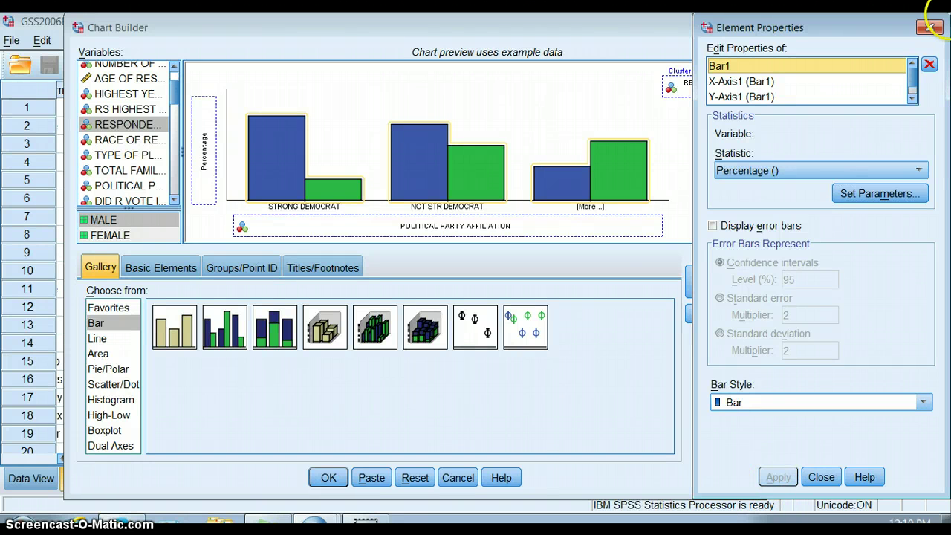
pyautogui.click(914, 99)
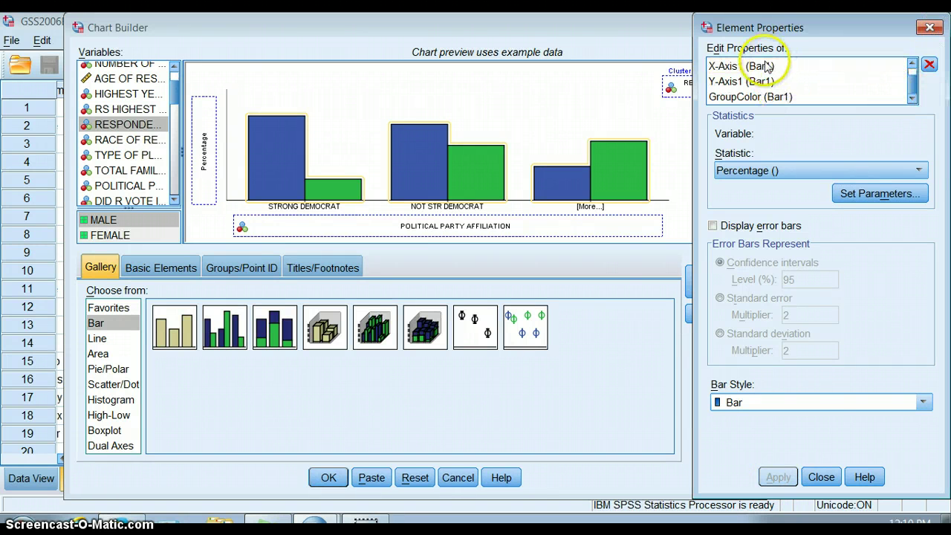
pyautogui.click(765, 67)
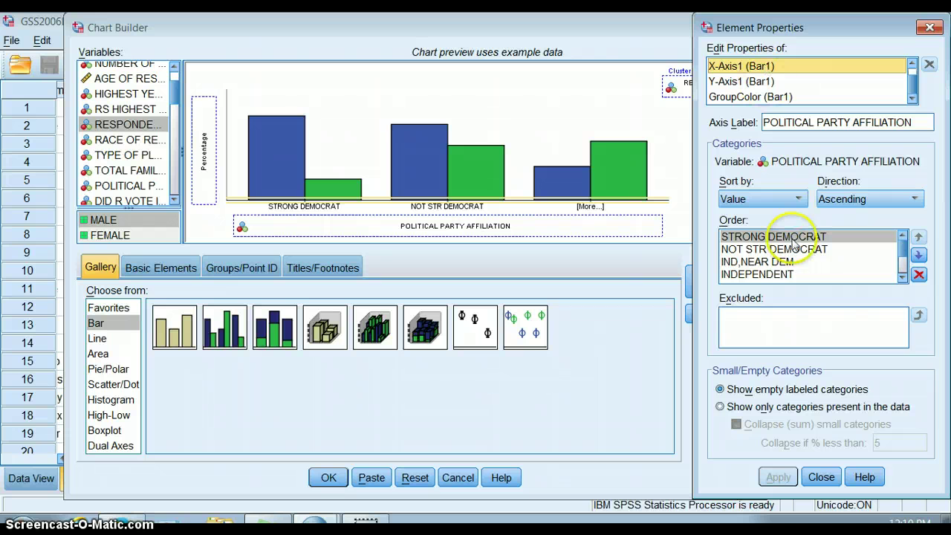
pyautogui.click(773, 122)
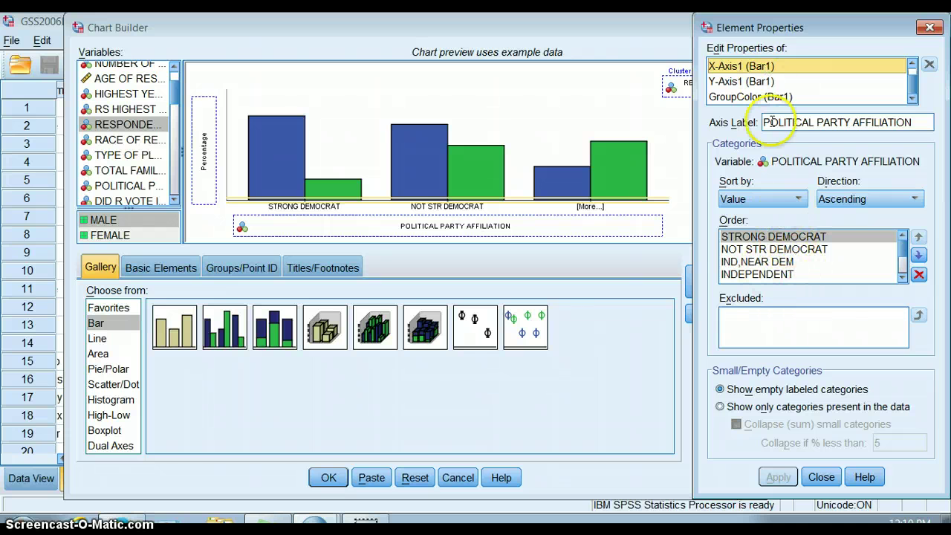
pyautogui.click(761, 83)
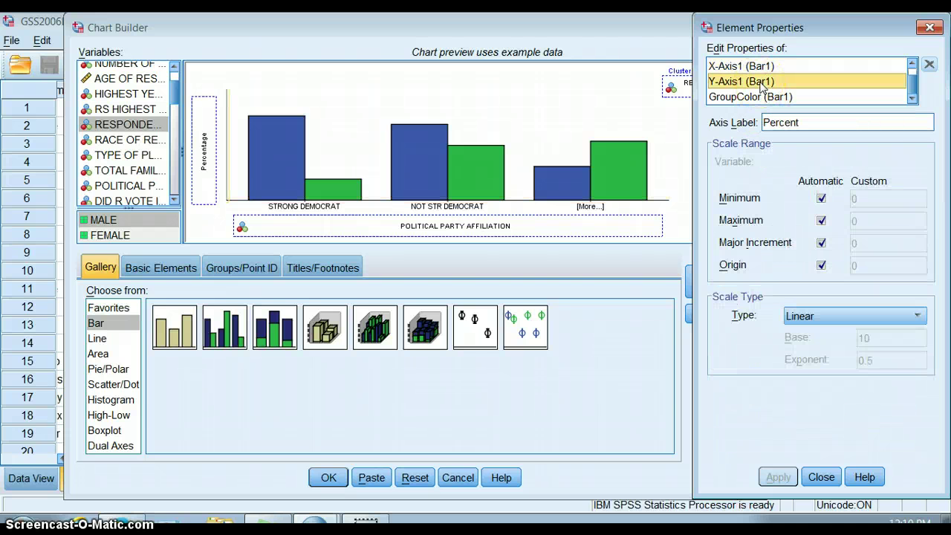
pyautogui.click(871, 119)
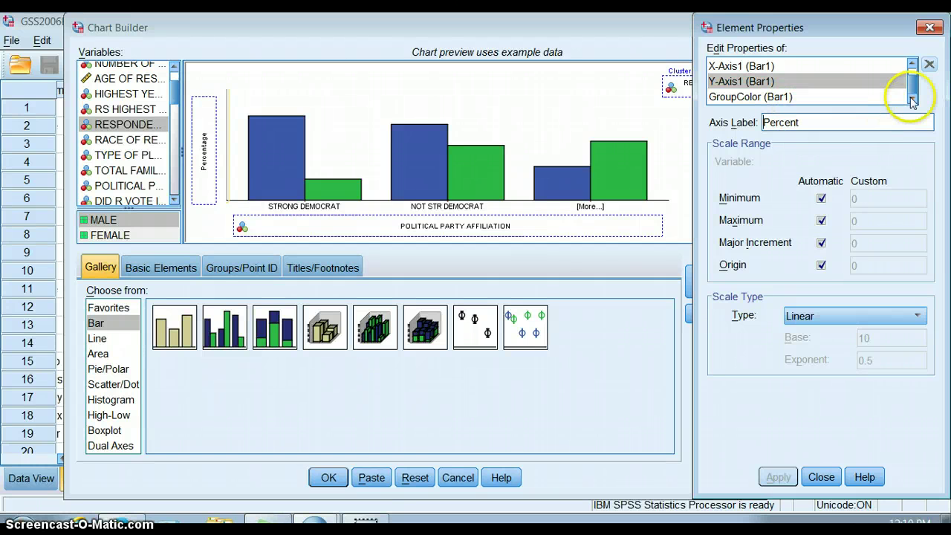
# Step: Reorder the RESPONDENTS SEX legend so FEMALE comes before MALE, and apply
pyautogui.click(773, 98)
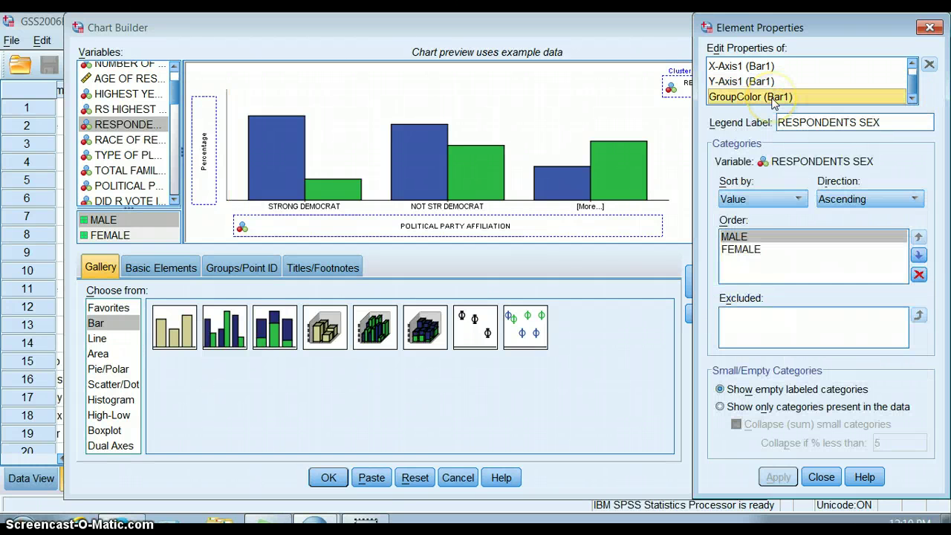
pyautogui.click(766, 251)
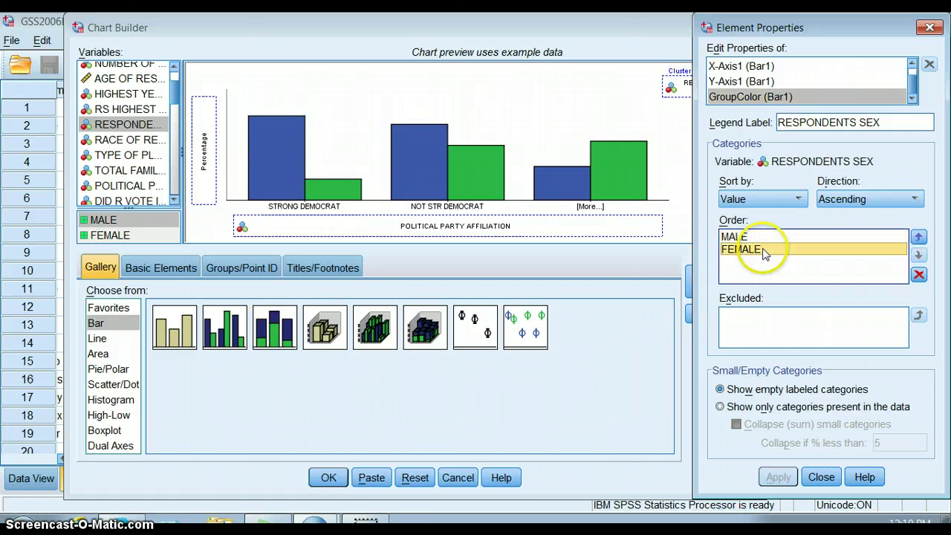
pyautogui.click(918, 237)
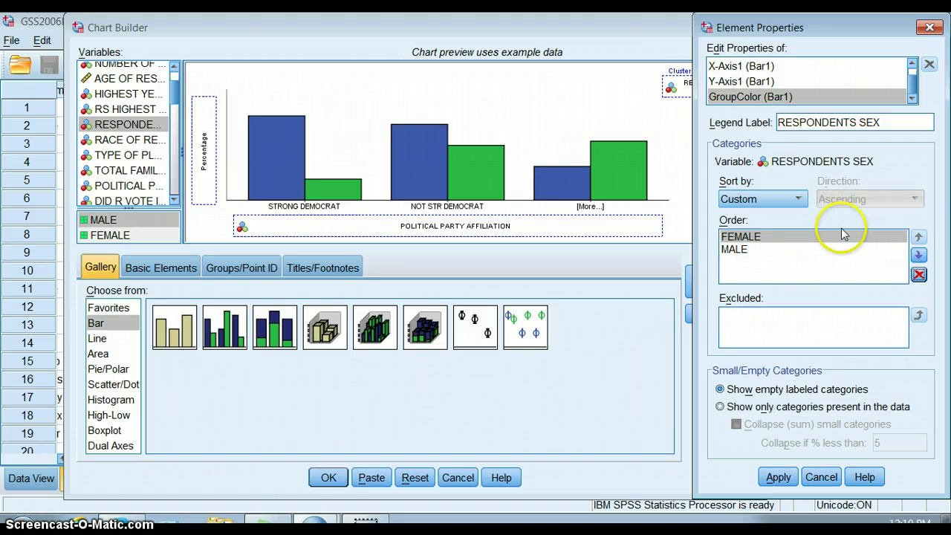
pyautogui.click(778, 478)
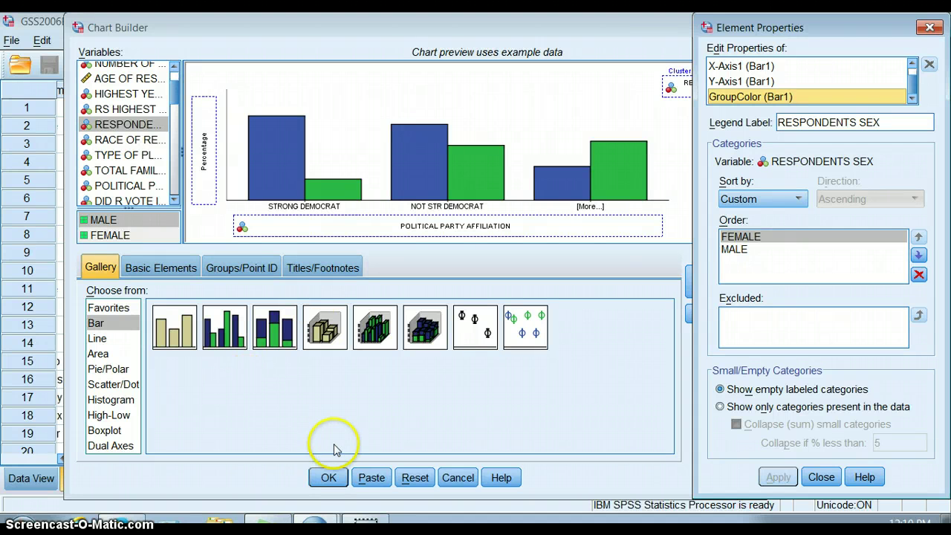
# Step: Generate the clustered Percent bar chart and select it in the output Viewer
pyautogui.click(328, 477)
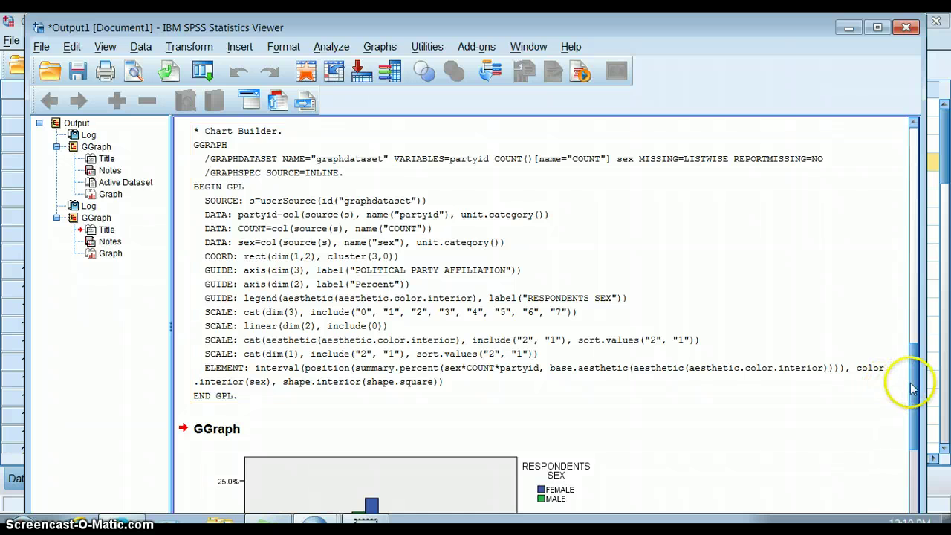
pyautogui.moveTo(917, 389); pyautogui.dragTo(917, 453)
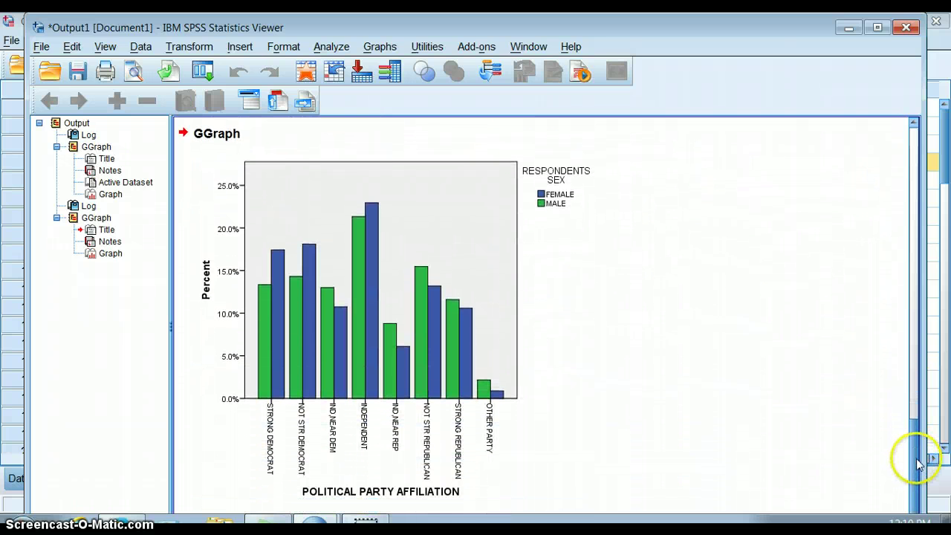
pyautogui.click(535, 320)
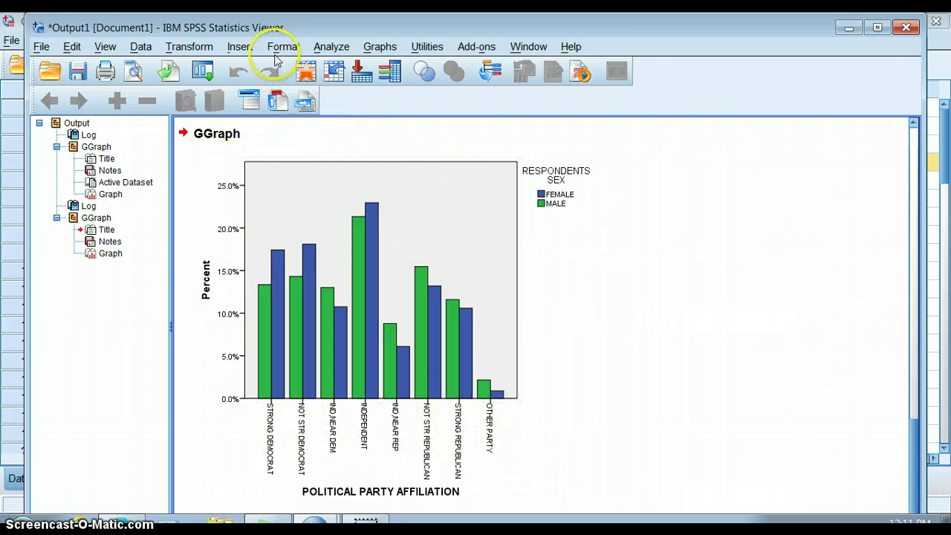
# Step: Open a new Chart Builder and place a Stacked Bar chart on the canvas
pyautogui.click(381, 48)
pyautogui.click(384, 68)
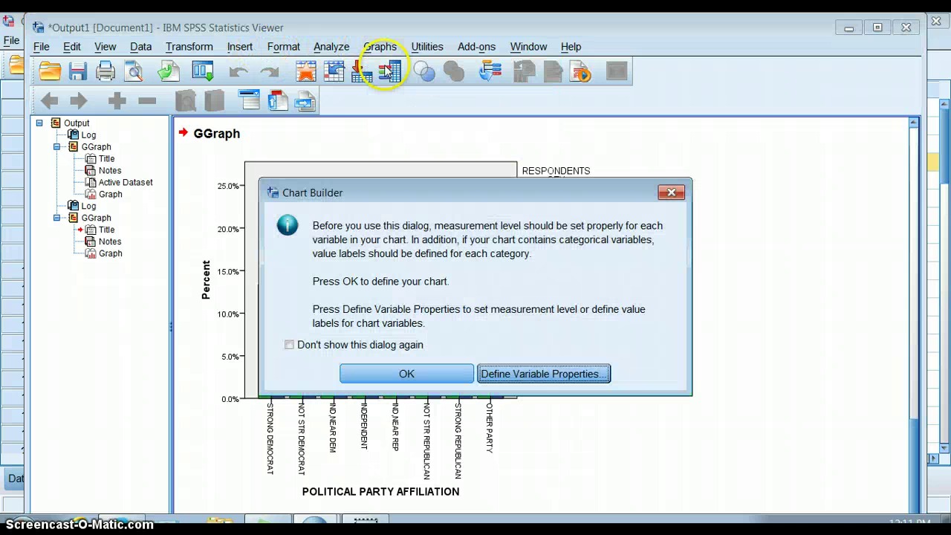
pyautogui.click(396, 375)
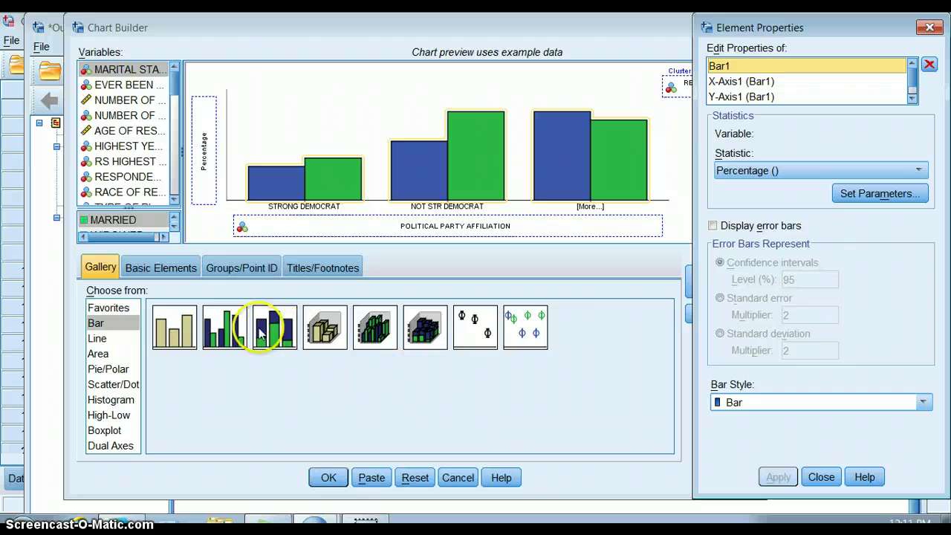
pyautogui.click(272, 334)
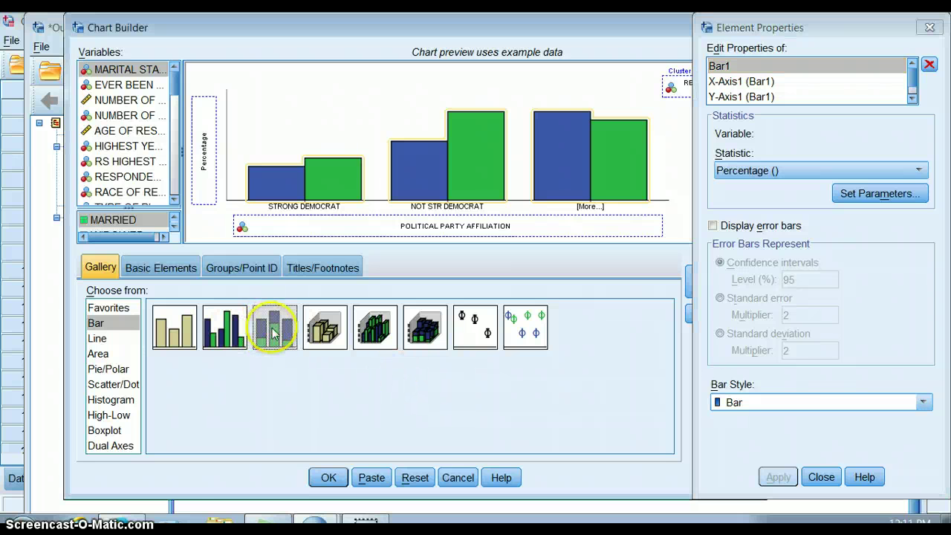
pyautogui.moveTo(279, 336); pyautogui.dragTo(350, 168)
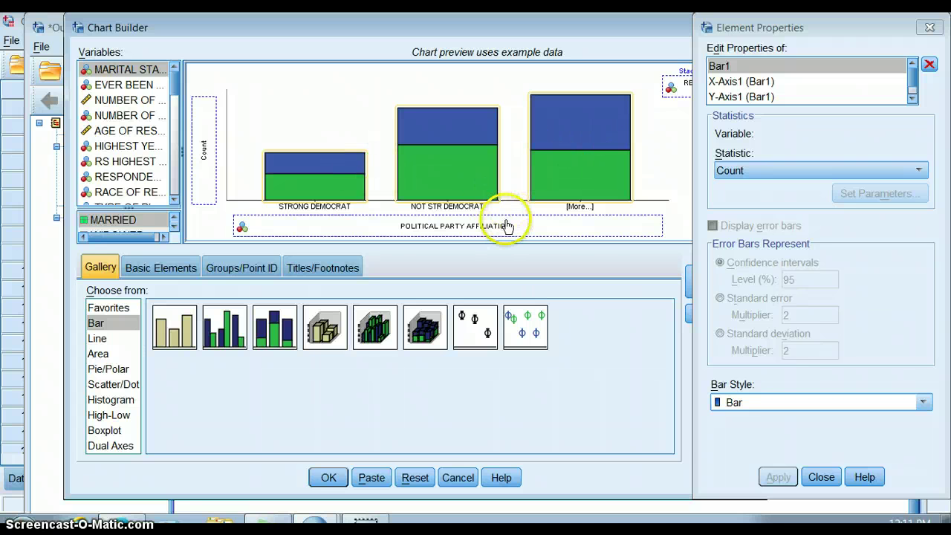
# Step: Put RESPONDENTS SEX on the x-axis, stack by POLITICAL PARTY AFFILIATION, and choose Percentage
pyautogui.moveTo(506, 226); pyautogui.dragTo(171, 132)
pyautogui.moveTo(676, 89); pyautogui.dragTo(422, 227)
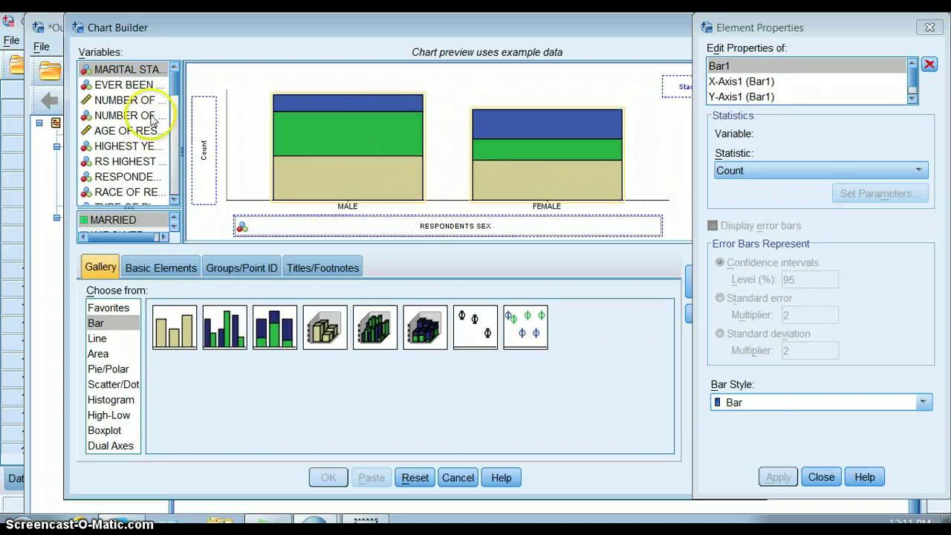
pyautogui.click(174, 199)
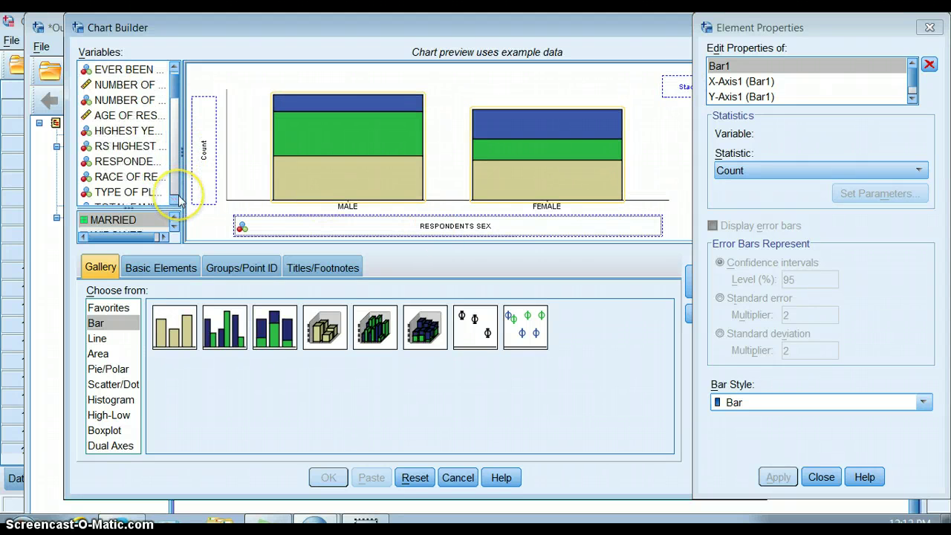
pyautogui.click(174, 199)
pyautogui.click(174, 199)
pyautogui.click(174, 199)
pyautogui.moveTo(138, 182); pyautogui.dragTo(646, 89)
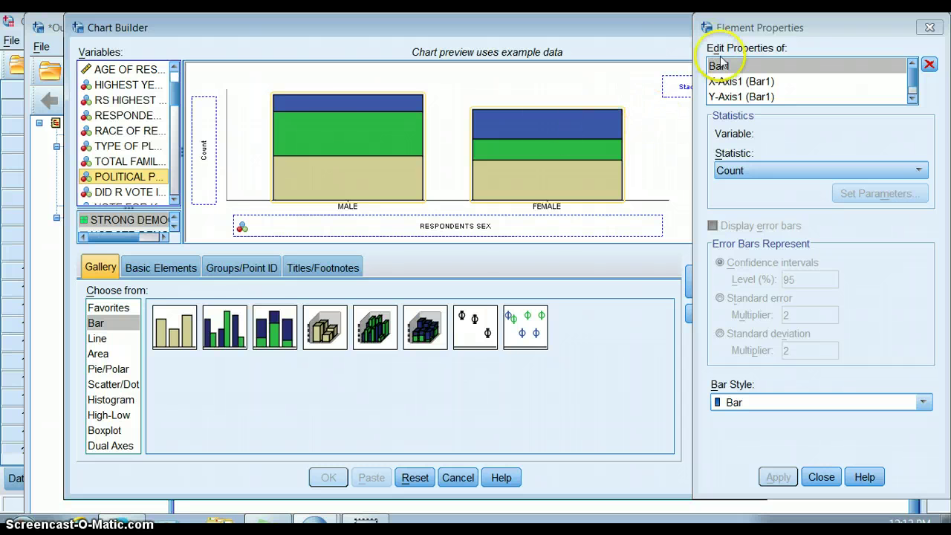
pyautogui.moveTo(225, 160); pyautogui.dragTo(226, 160)
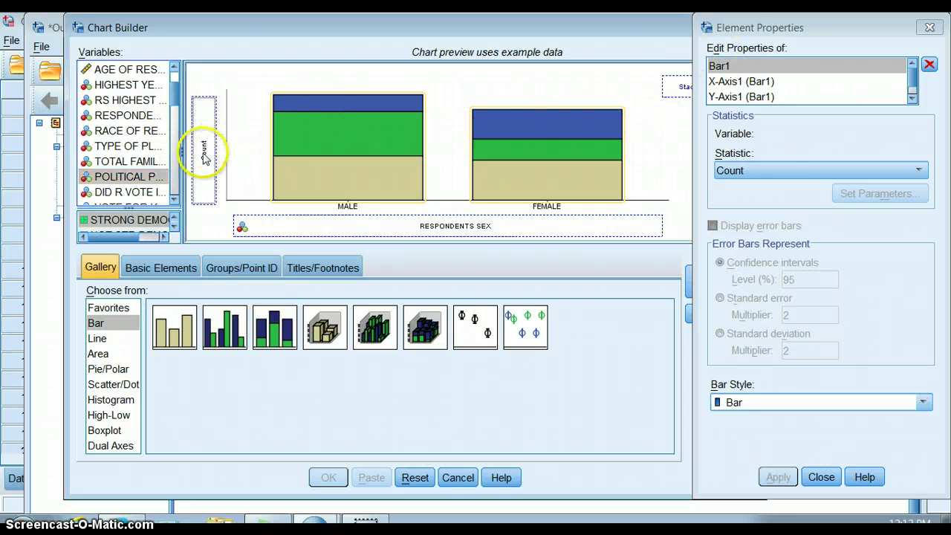
pyautogui.click(774, 175)
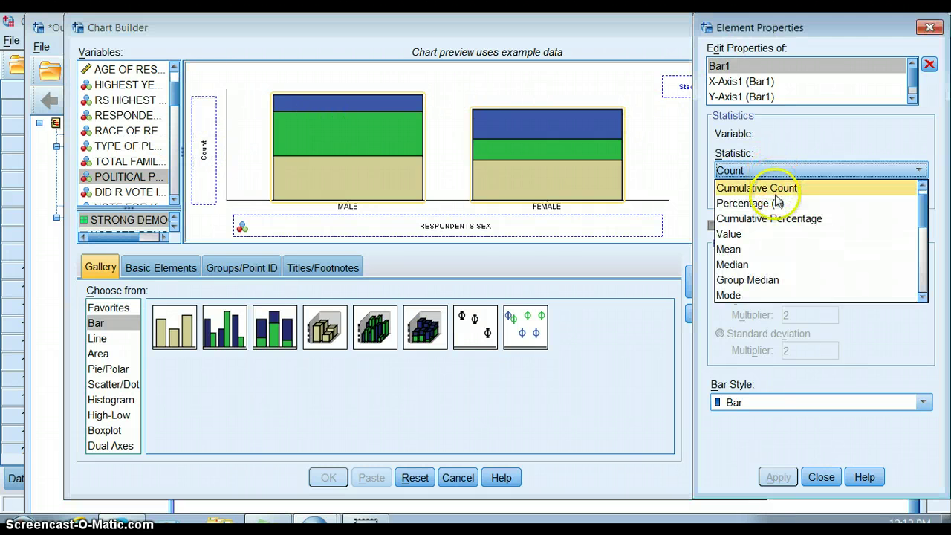
pyautogui.click(777, 204)
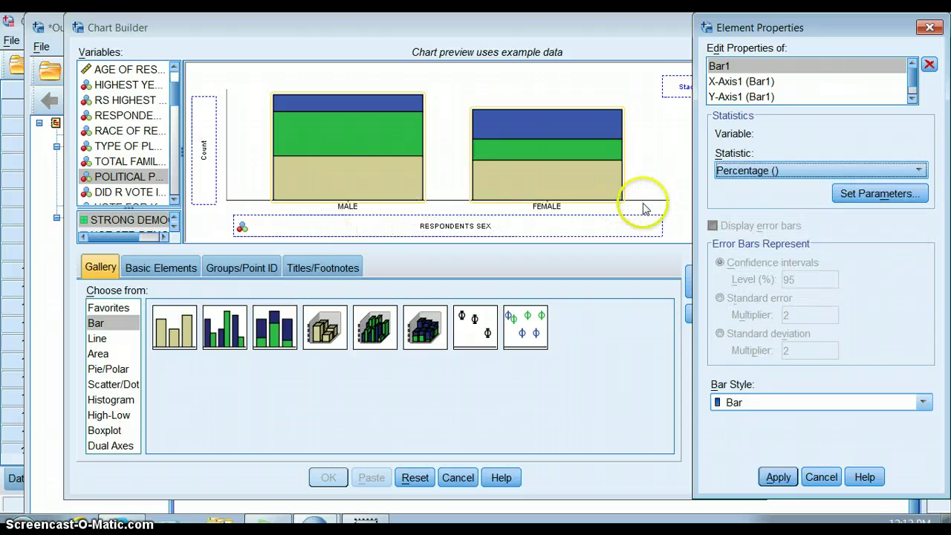
# Step: Keep Grand Total as the percentage denominator and confirm it
pyautogui.click(900, 197)
pyautogui.click(833, 260)
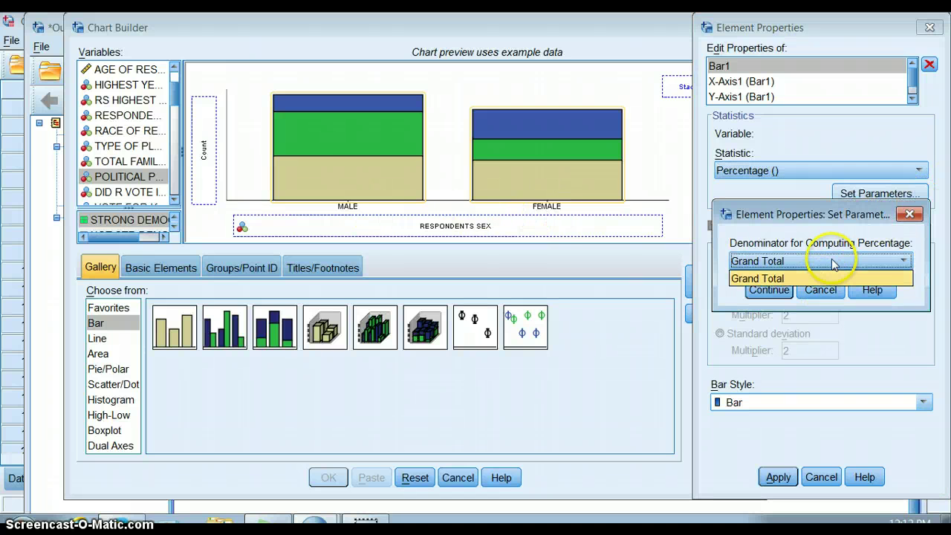
pyautogui.click(795, 261)
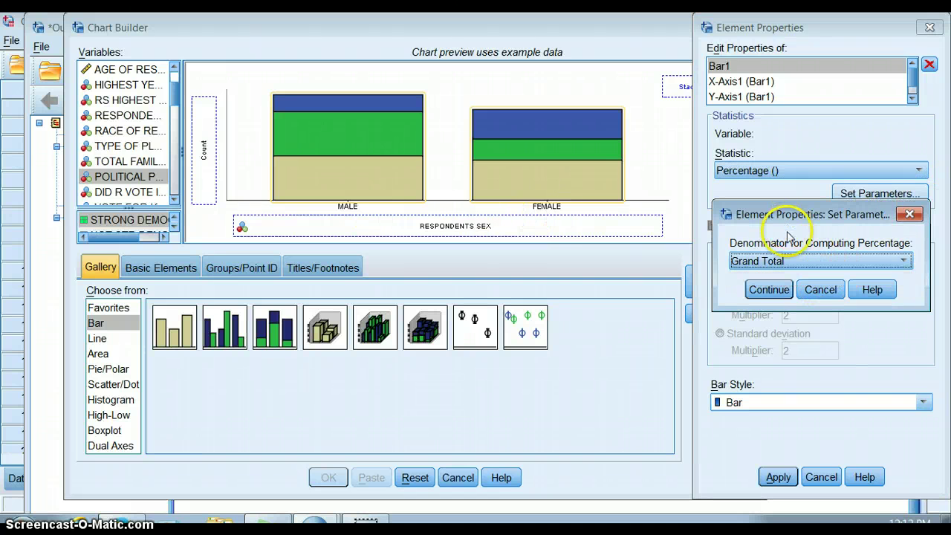
pyautogui.click(771, 291)
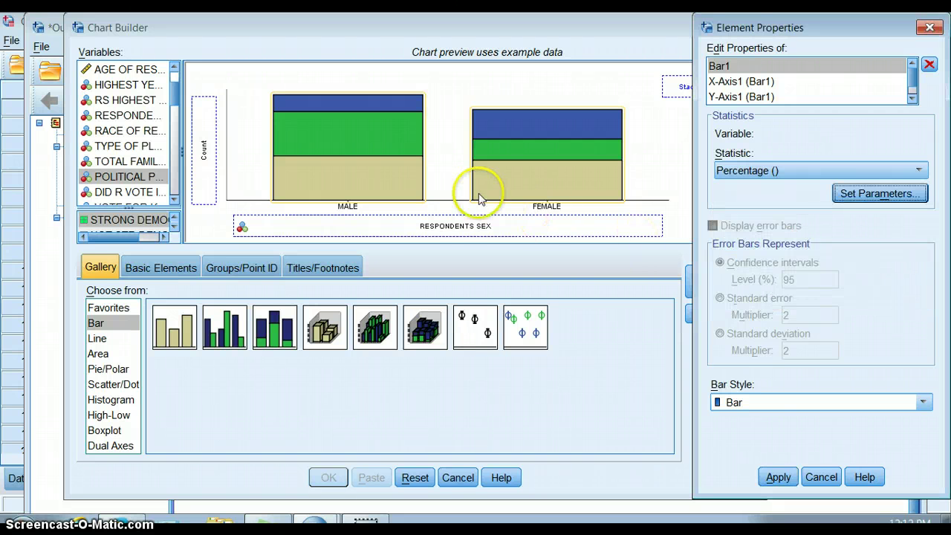
pyautogui.click(452, 227)
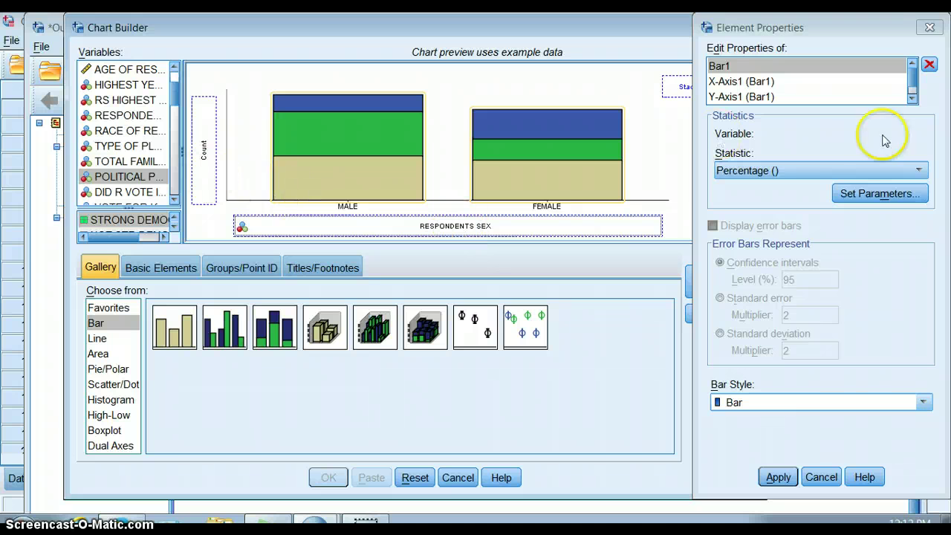
# Step: Reselect Percentage, recheck the denominator list offering only Grand Total, then cancel
pyautogui.click(817, 174)
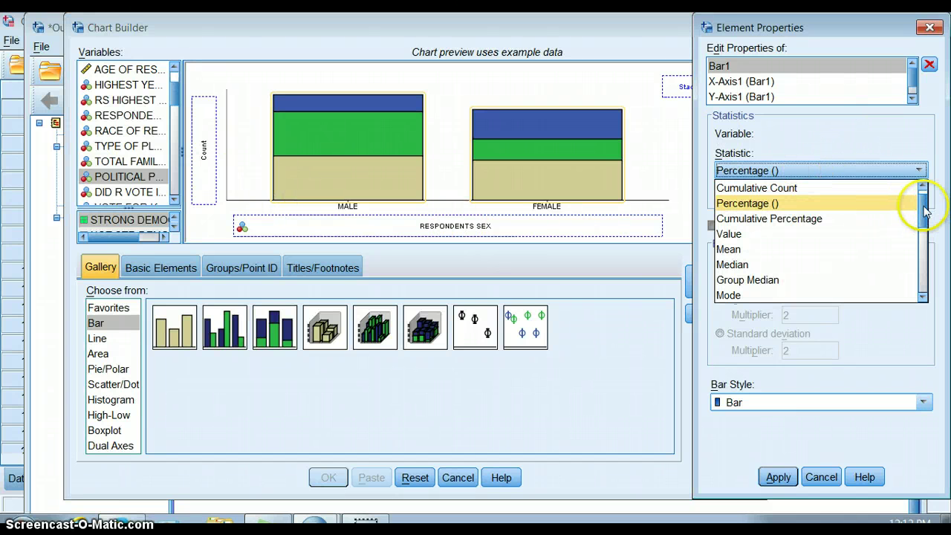
pyautogui.moveTo(925, 213); pyautogui.dragTo(928, 187)
pyautogui.click(864, 228)
pyautogui.click(857, 195)
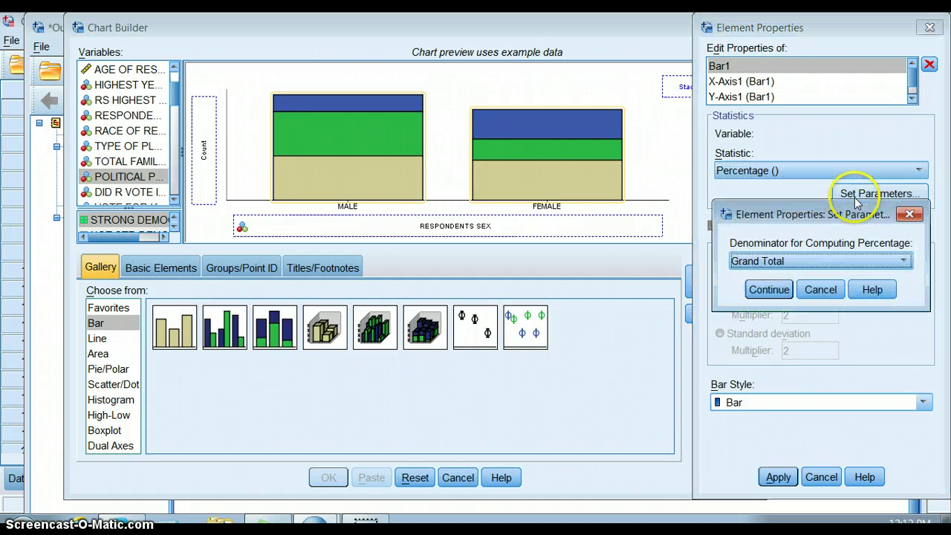
pyautogui.click(845, 267)
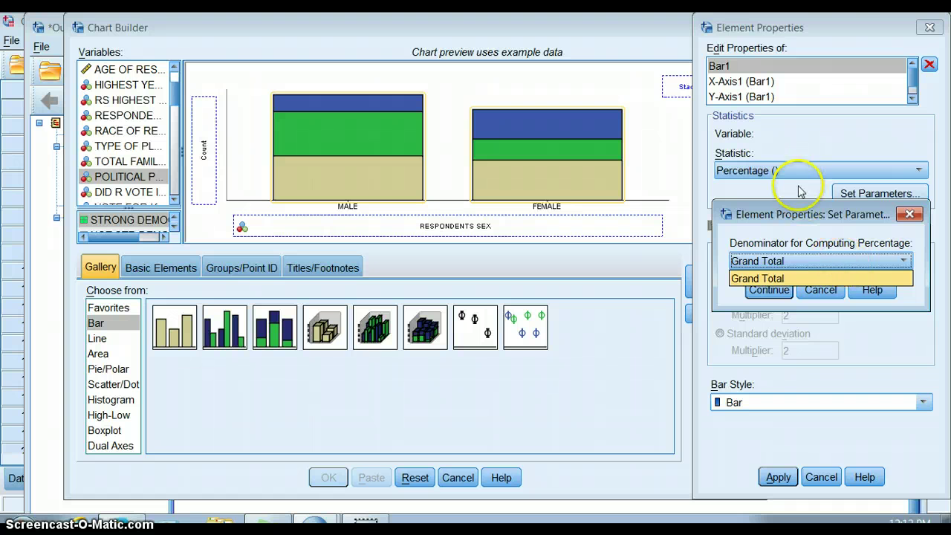
pyautogui.click(827, 293)
pyautogui.moveTo(873, 37); pyautogui.dragTo(860, 169)
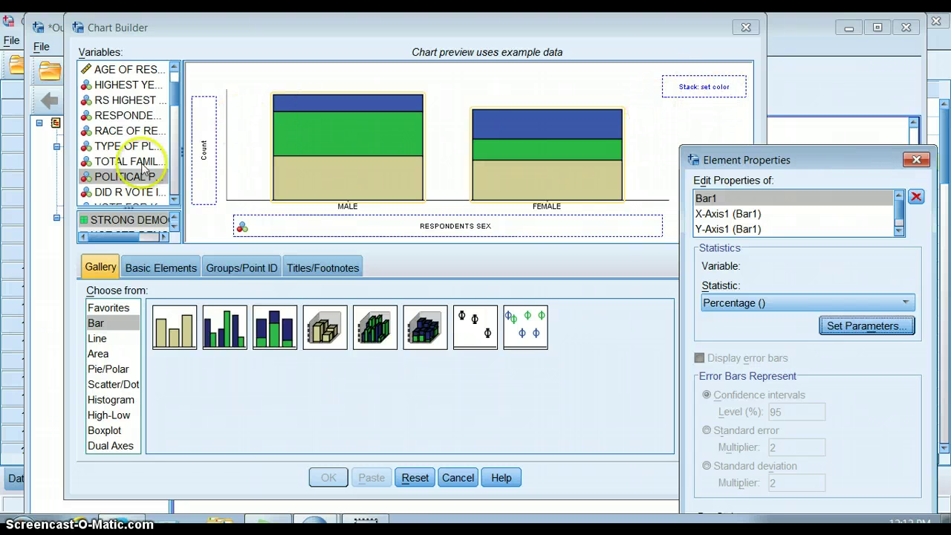
# Step: Stack the bars by colour using POLITICAL PARTY AFFILIATION
pyautogui.moveTo(126, 176); pyautogui.dragTo(669, 80)
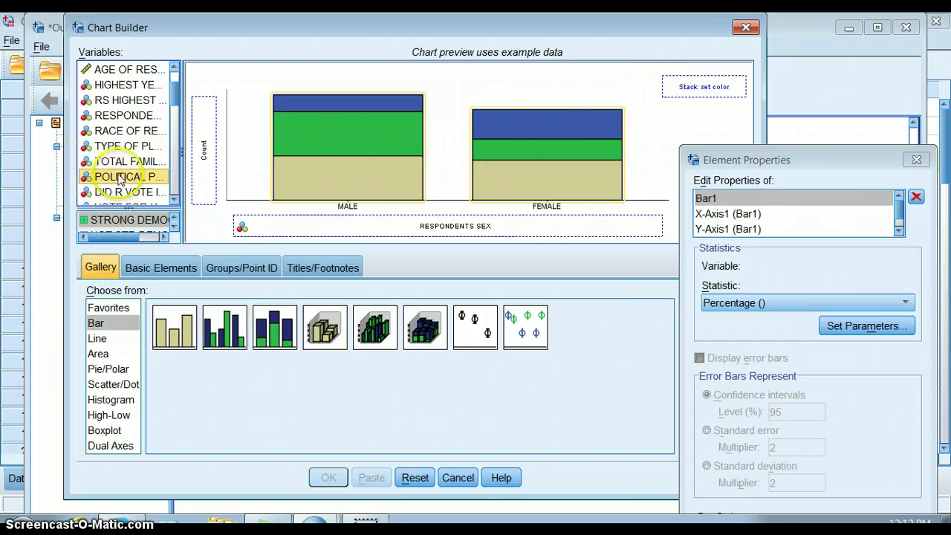
pyautogui.moveTo(153, 172); pyautogui.dragTo(676, 85)
pyautogui.moveTo(858, 155); pyautogui.dragTo(859, 88)
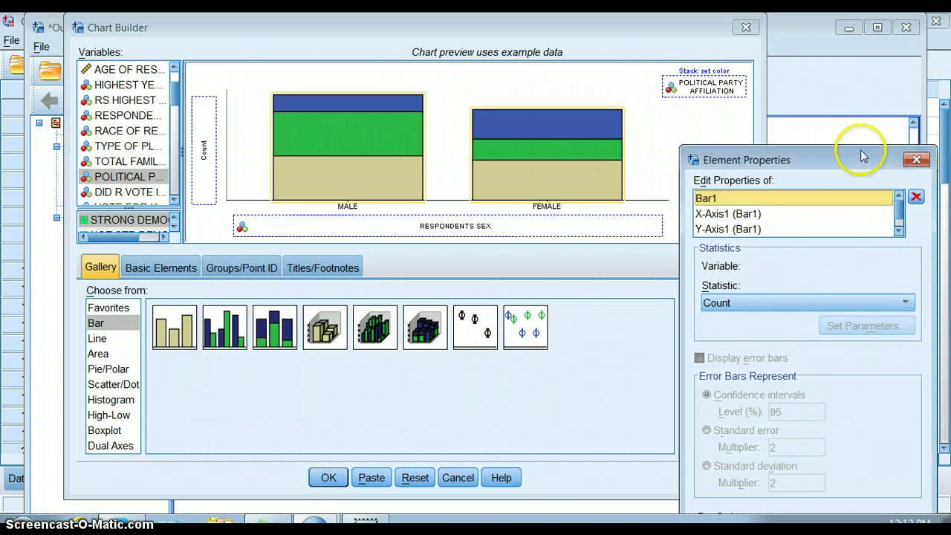
# Step: Set the bar statistic to Percentage with denominator Total for Each X-Axis Category, apply, and create the chart
pyautogui.click(791, 229)
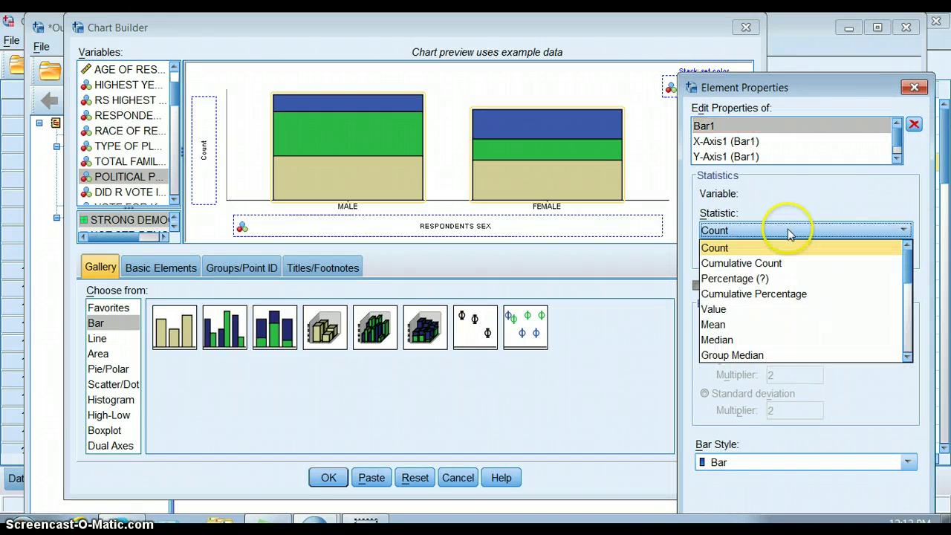
pyautogui.click(784, 278)
pyautogui.click(836, 252)
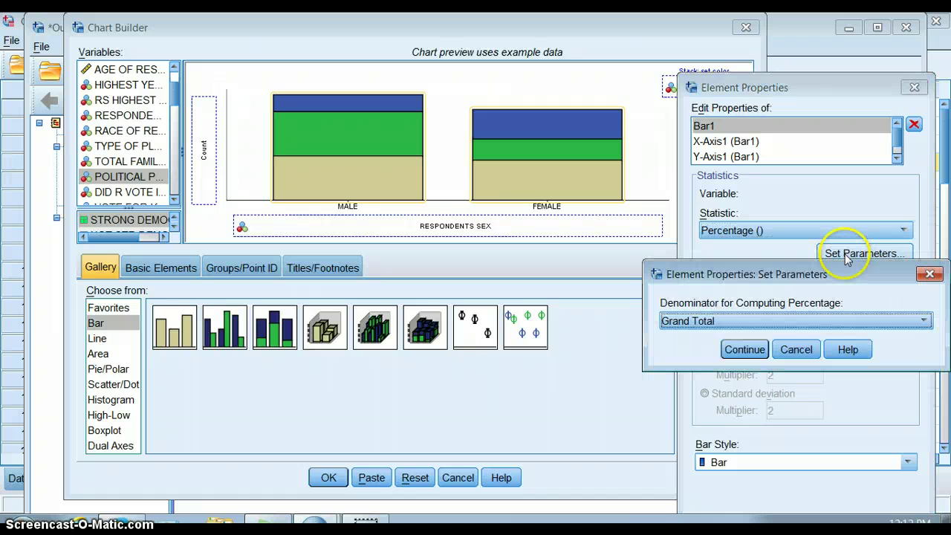
pyautogui.click(818, 323)
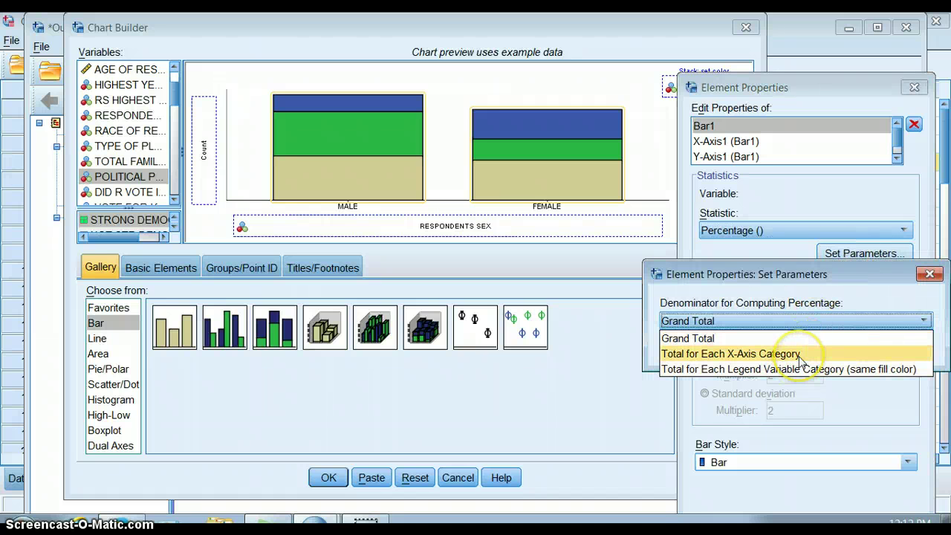
pyautogui.click(801, 353)
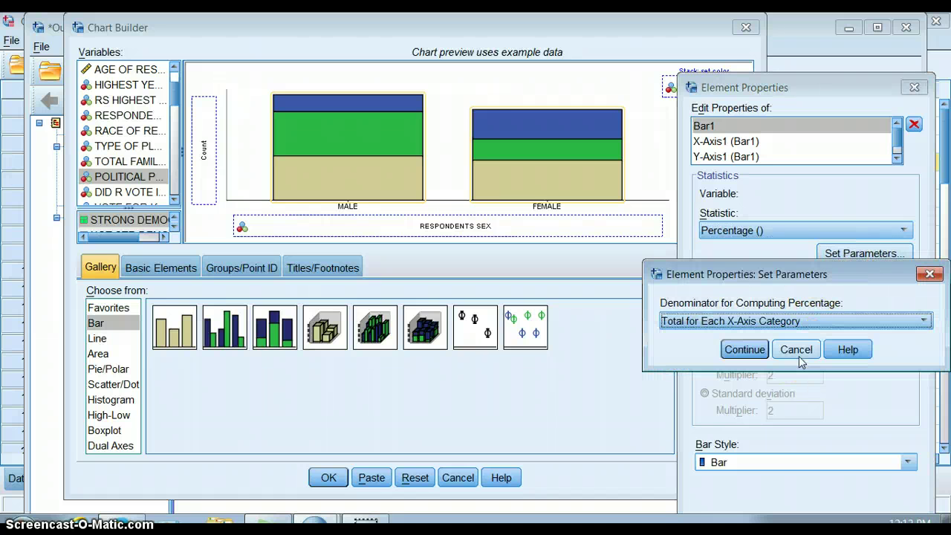
pyautogui.click(745, 350)
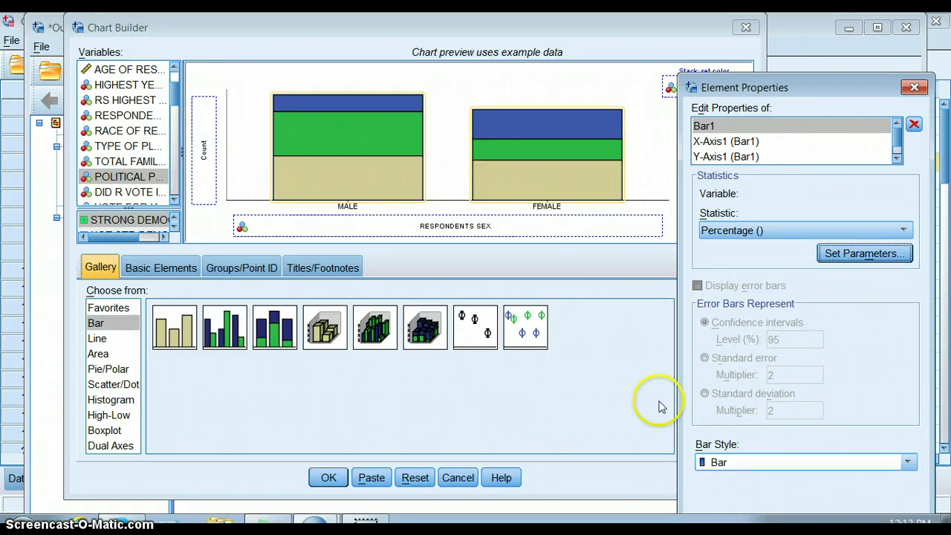
pyautogui.moveTo(831, 96); pyautogui.dragTo(840, 37)
pyautogui.click(773, 477)
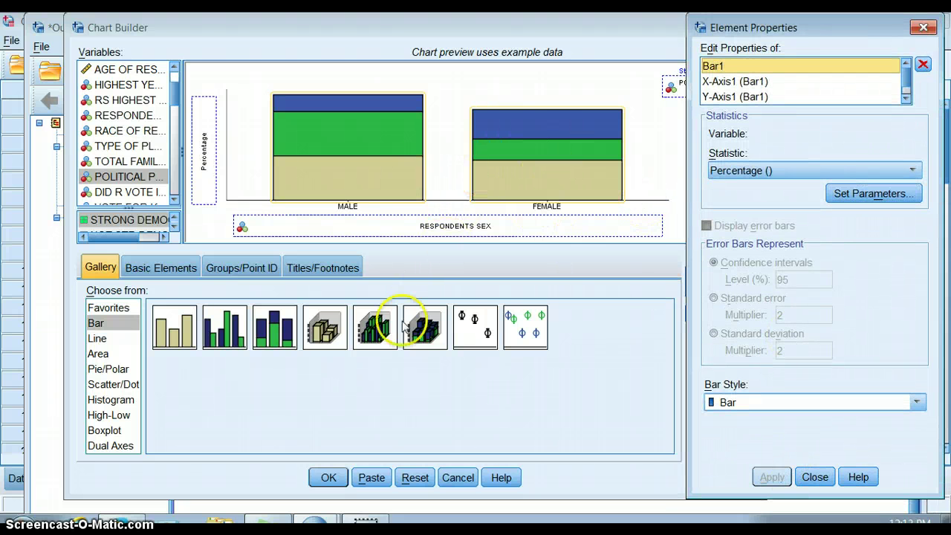
pyautogui.click(329, 477)
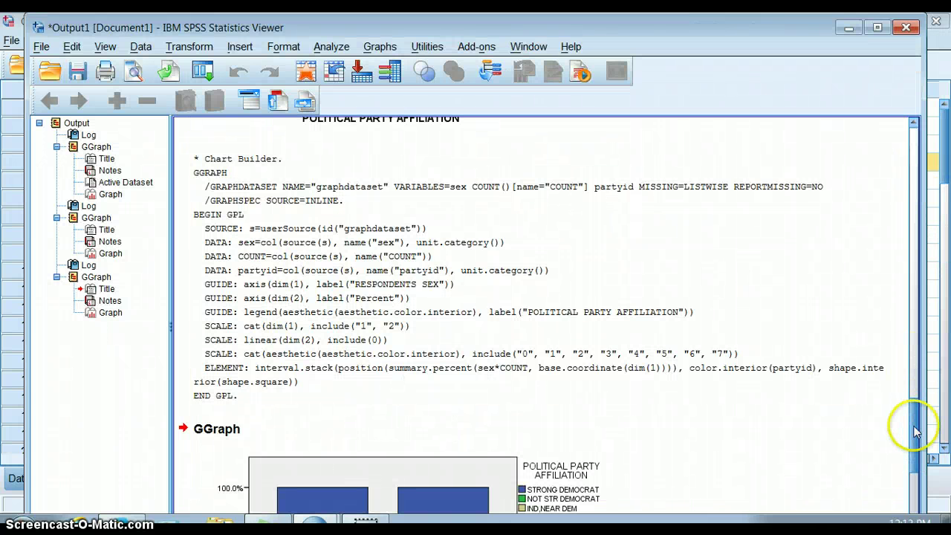
# Step: Scroll the Viewer past the GPL syntax to the GGraph stacked chart and select it
pyautogui.moveTo(913, 429); pyautogui.dragTo(914, 478)
pyautogui.click(606, 338)
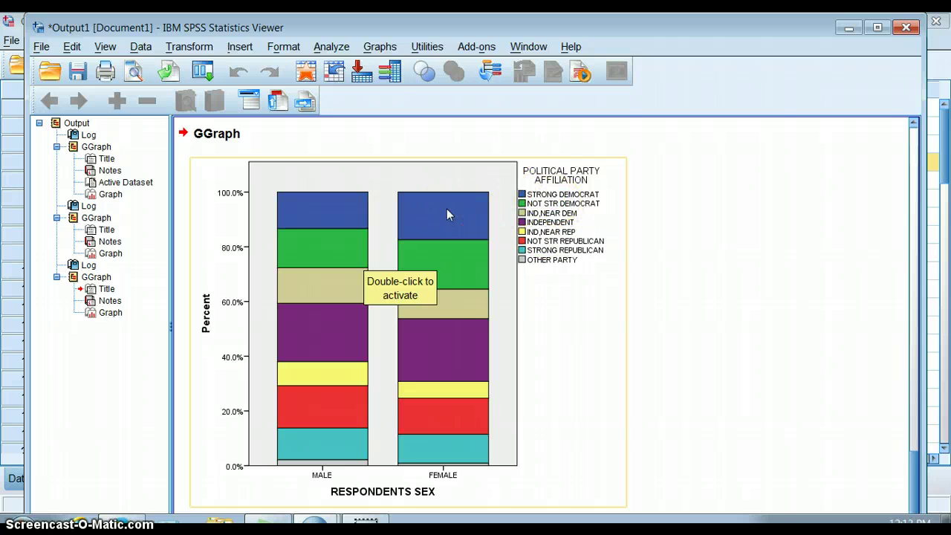
pyautogui.click(448, 304)
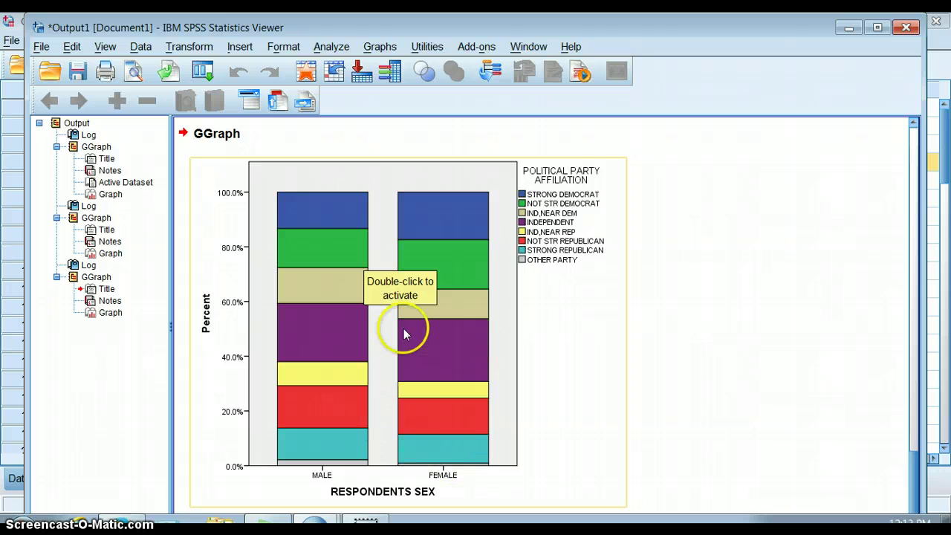
# Step: Open the chart in Chart Editor and check the legend's Variables properties, then close them
pyautogui.doubleClick(448, 265)
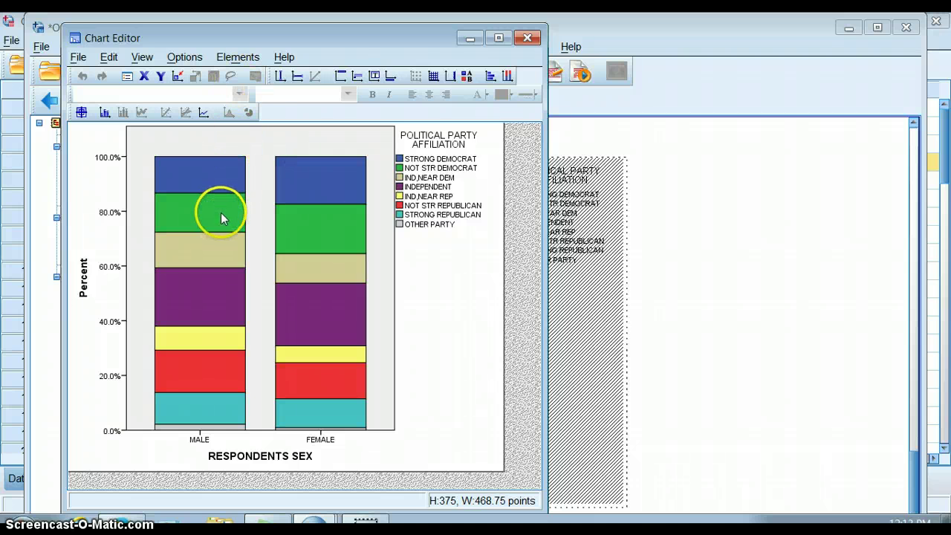
pyautogui.click(421, 186)
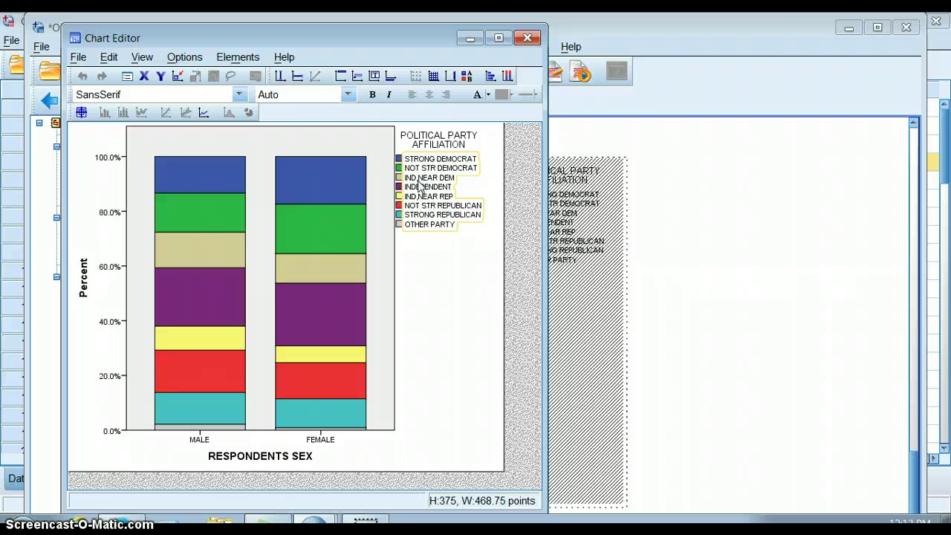
pyautogui.doubleClick(421, 186)
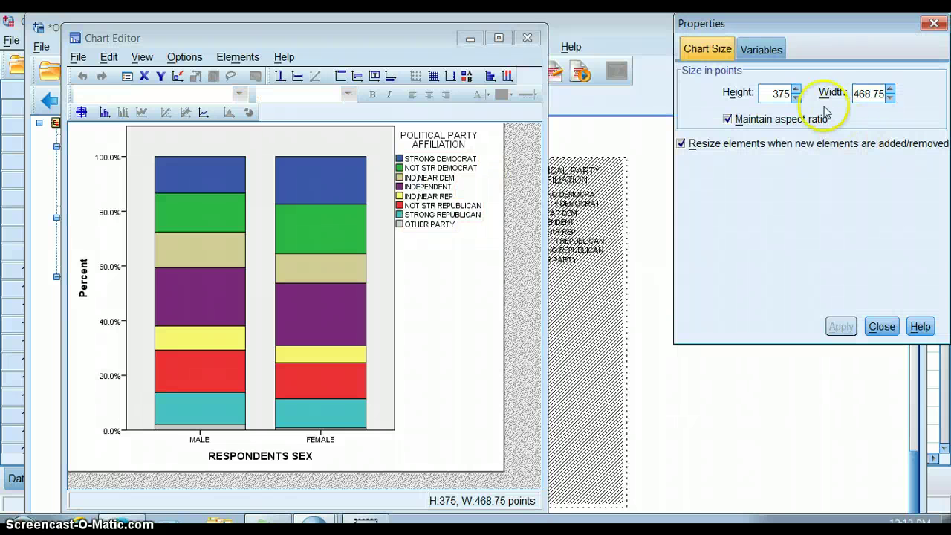
pyautogui.click(762, 53)
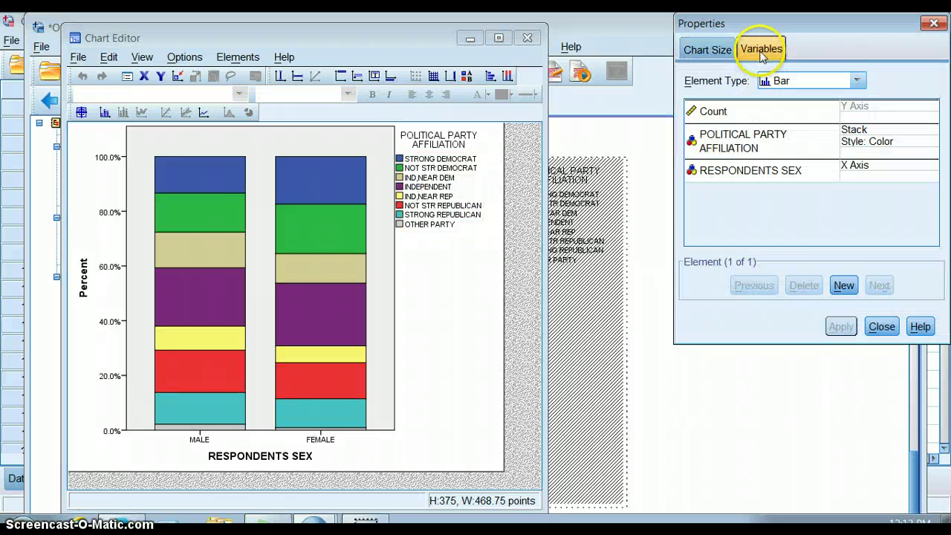
pyautogui.click(882, 327)
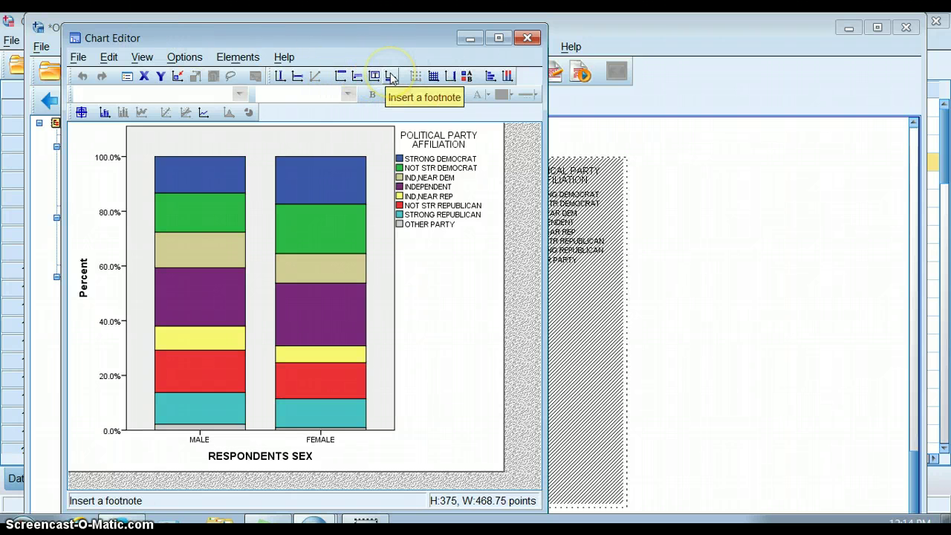
pyautogui.click(490, 77)
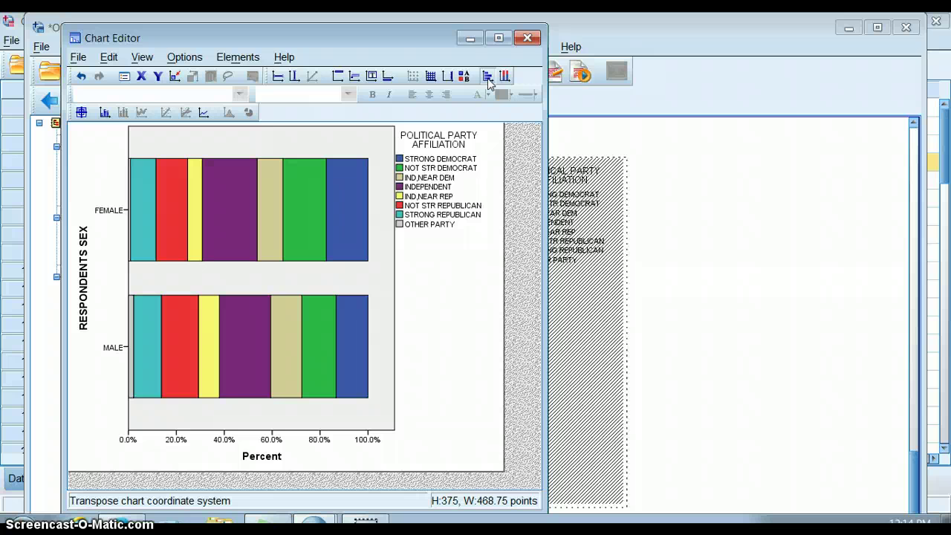
pyautogui.click(504, 78)
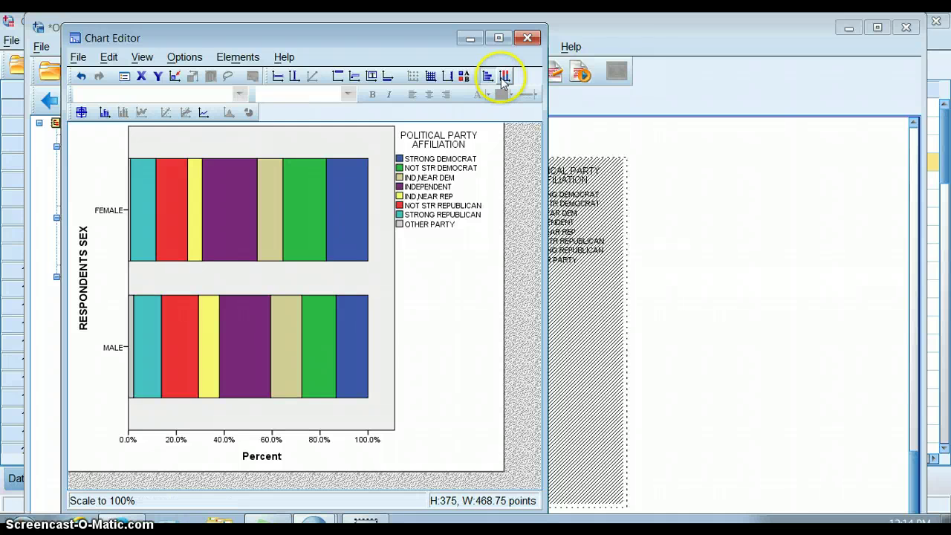
pyautogui.click(502, 79)
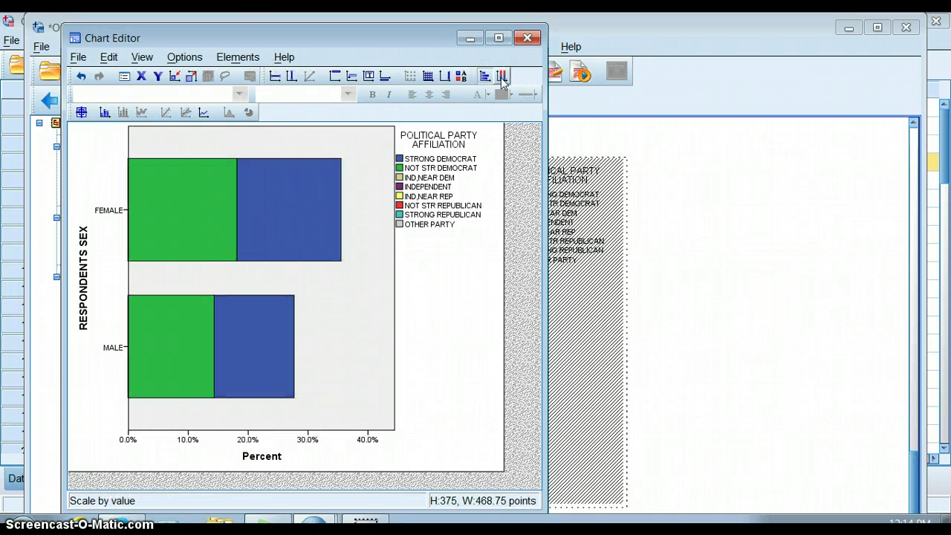
pyautogui.click(484, 78)
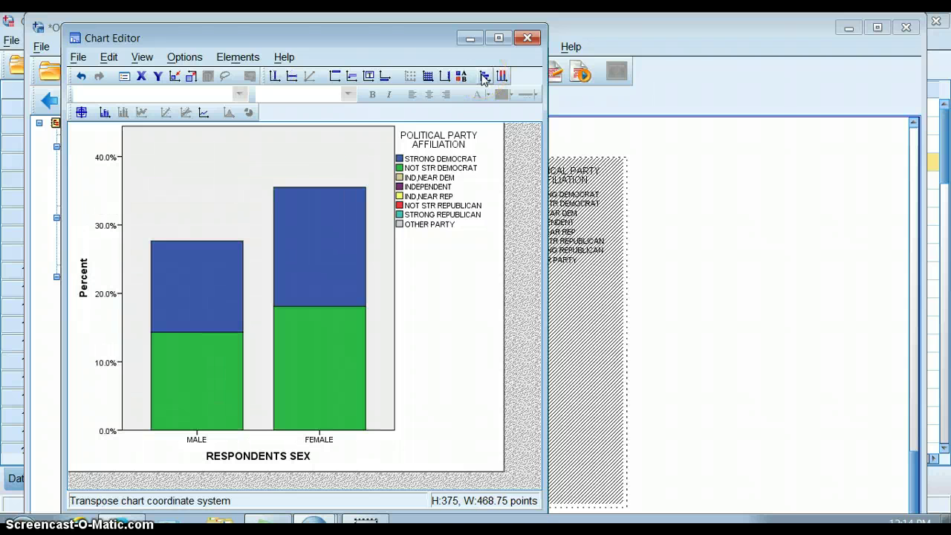
pyautogui.click(502, 77)
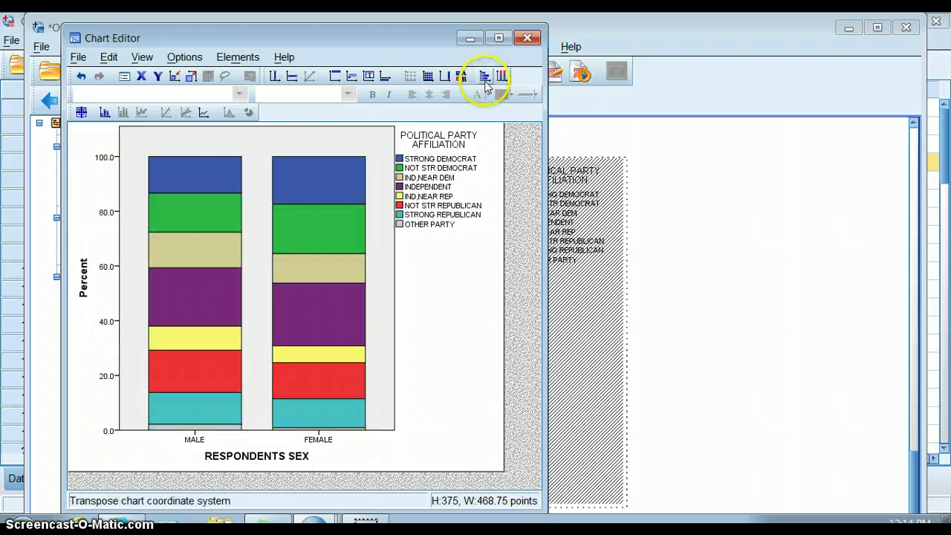